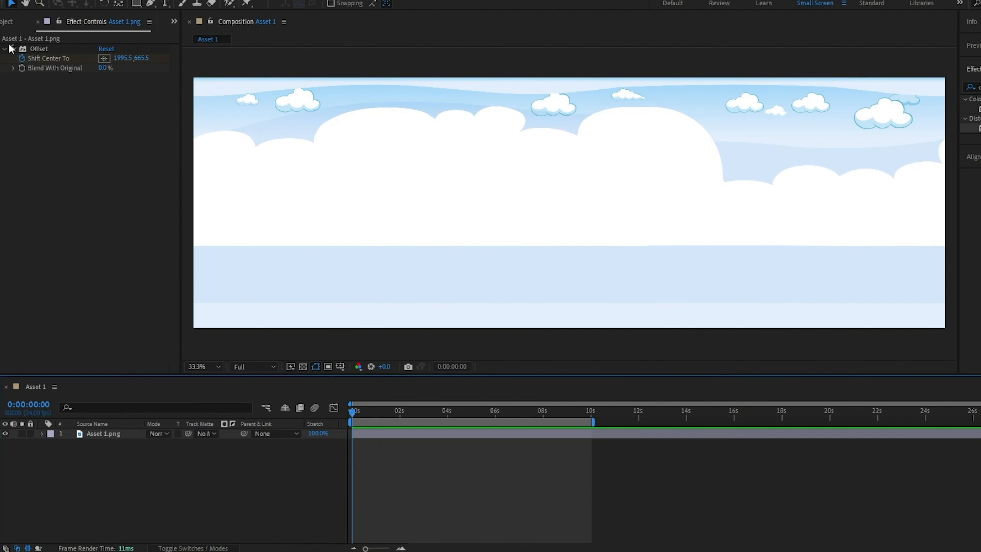
- Create a new project folder named BG Comps
click(9, 23)
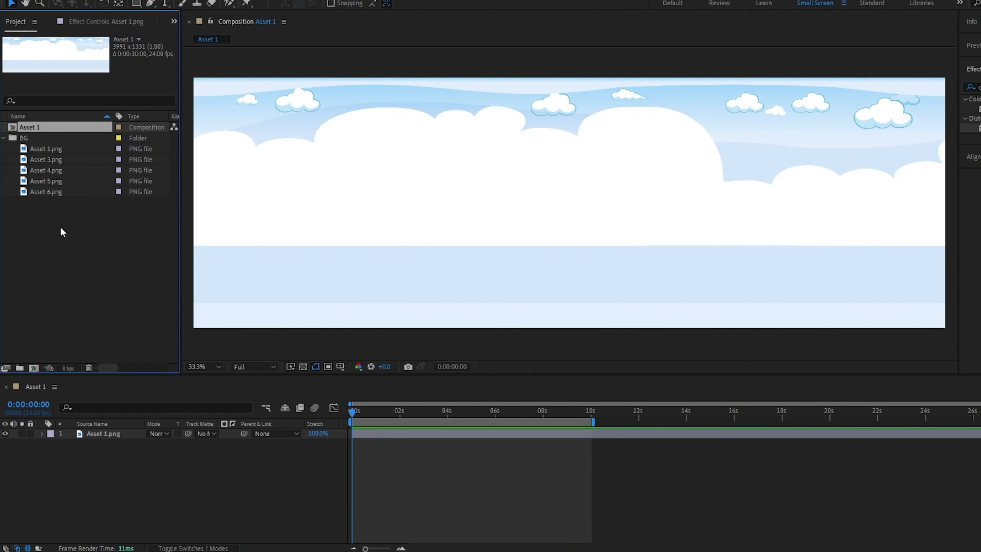
key(ctrl+k)
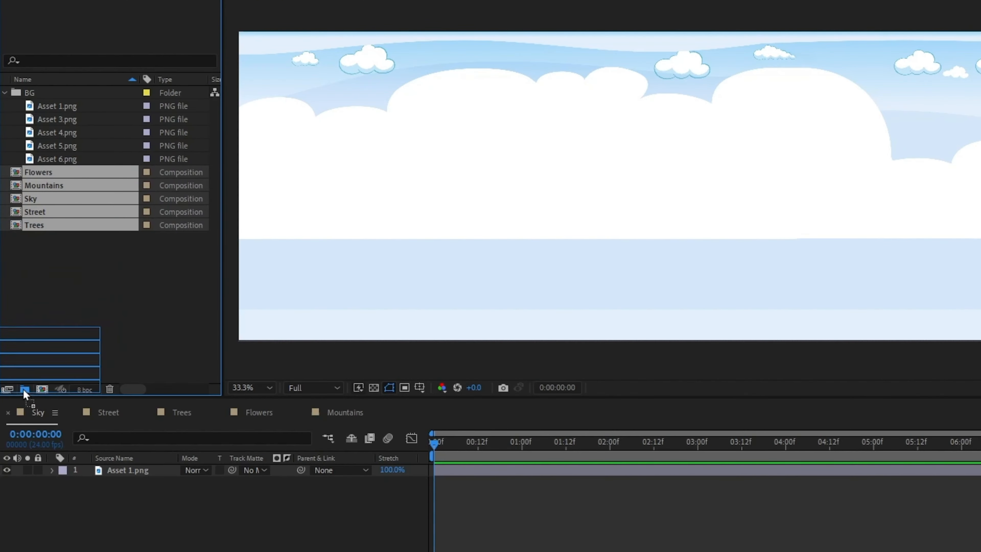
drag(24, 388, 24, 389)
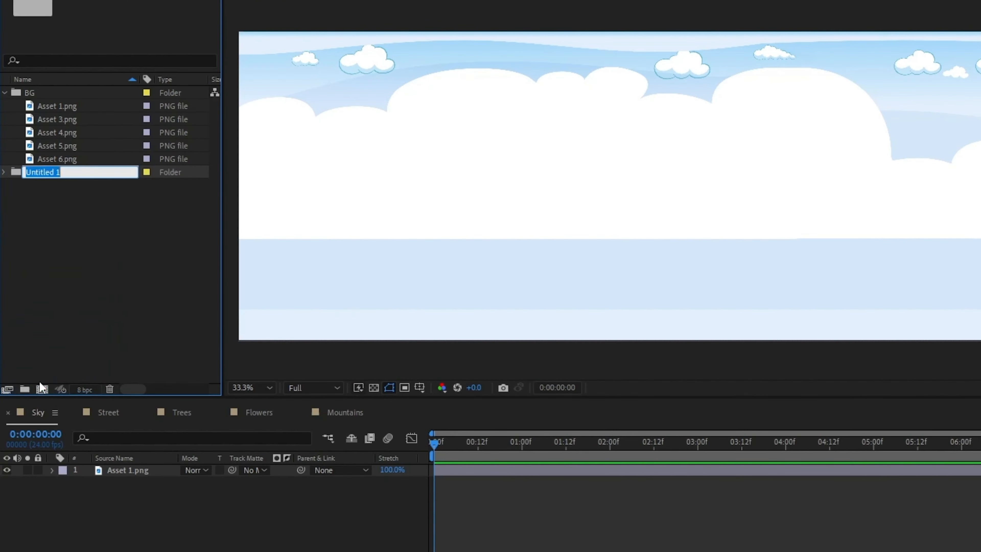
text(BG Comps)
key(Return)
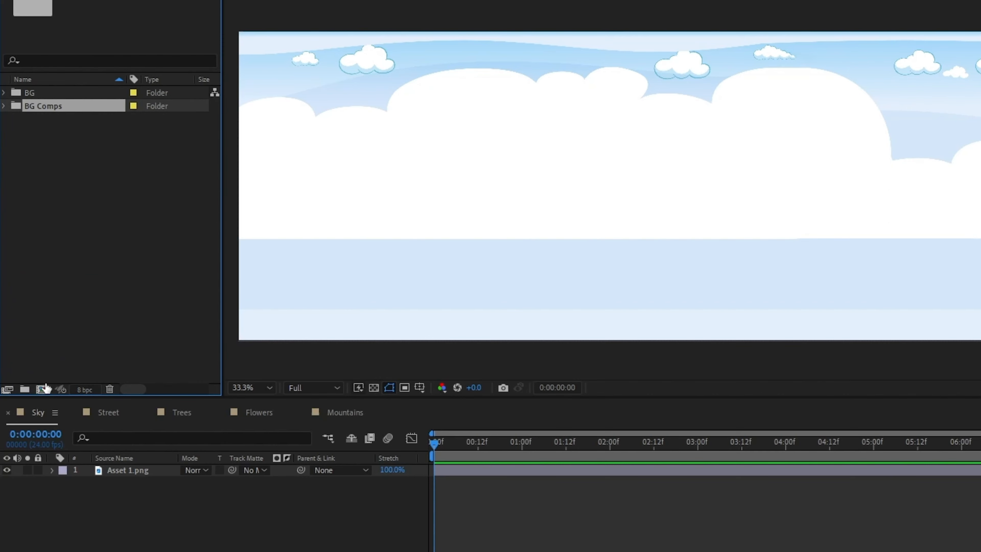
- Create a new composition named BG with a 10-second duration
click(42, 389)
text(BG)
click(415, 304)
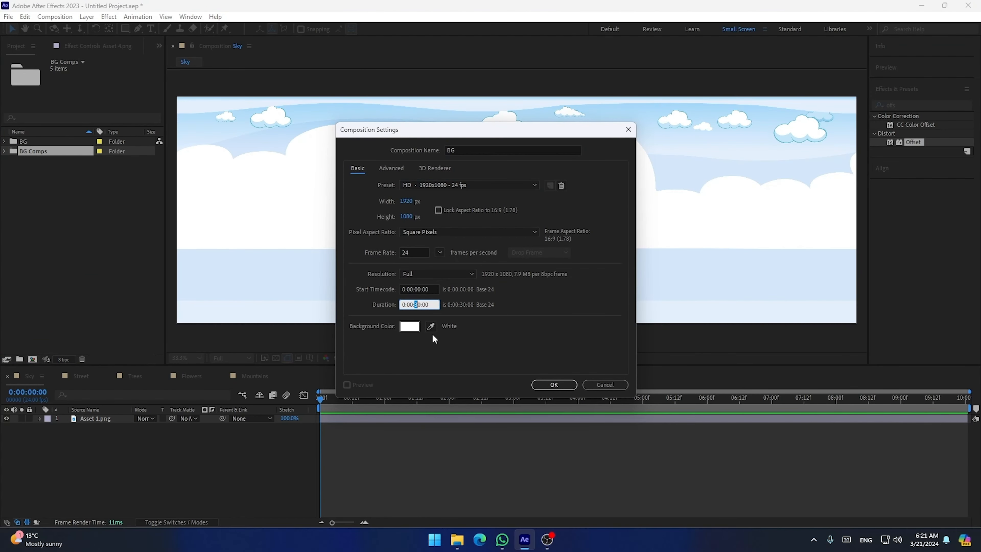
text(1)
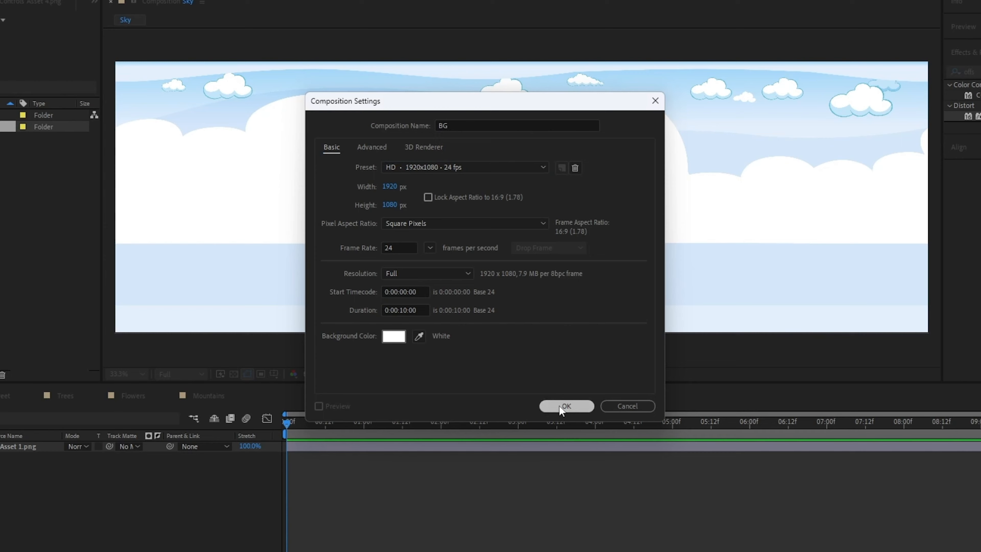
click(566, 405)
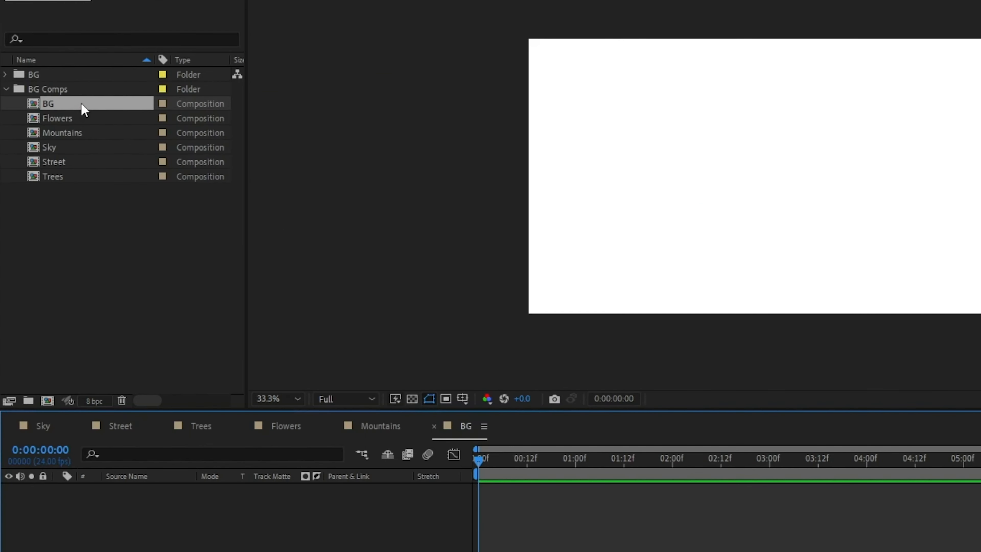
- Gather the BG folder, BG composition and BG Comps folder into a new folder named BG
drag(81, 105, 66, 241)
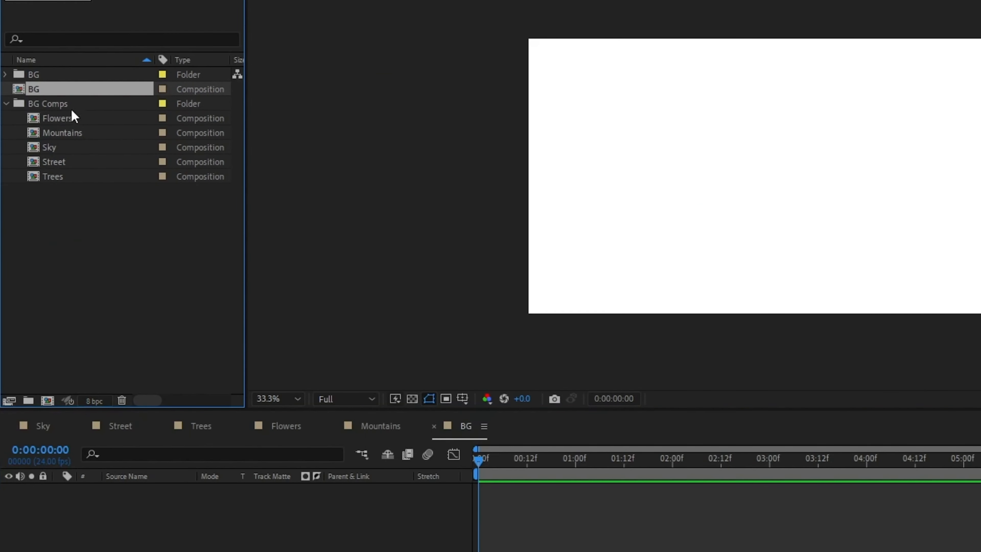
click(5, 104)
click(46, 104)
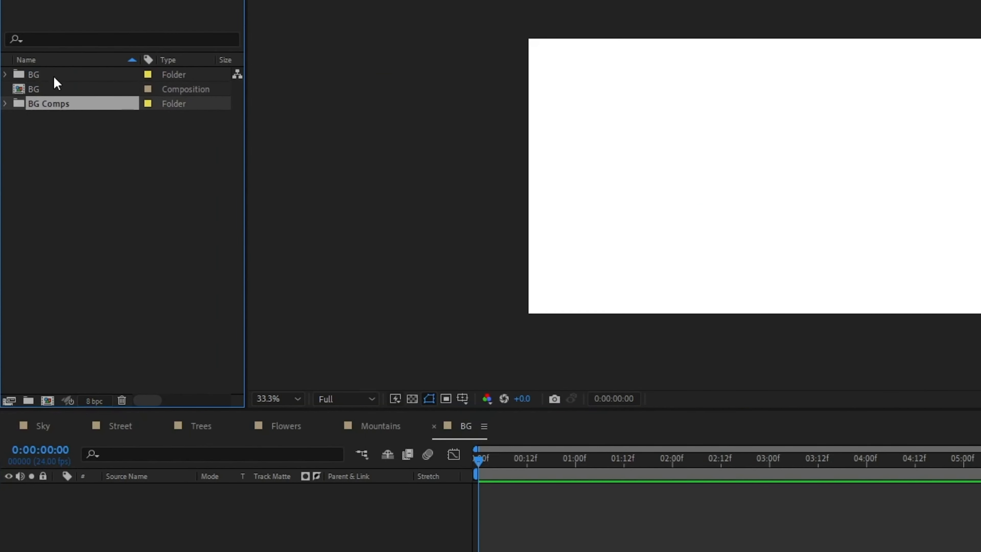
shift+click(55, 75)
drag(59, 105, 28, 401)
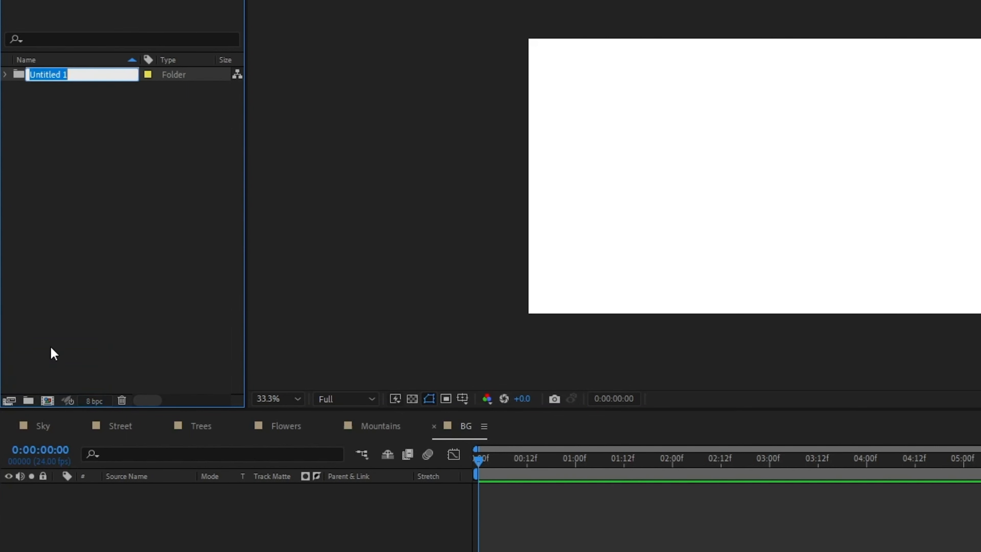
text(BG)
key(Return)
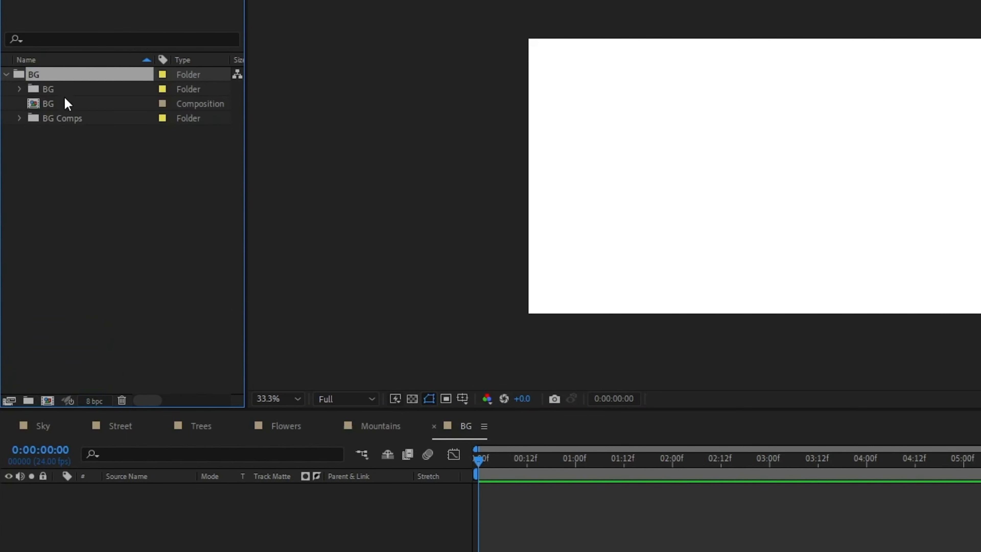
- Add all five compositions from BG Comps (Flowers, Mountains, Sky, Street, Trees) into the BG composition
click(19, 118)
click(91, 132)
shift+click(88, 190)
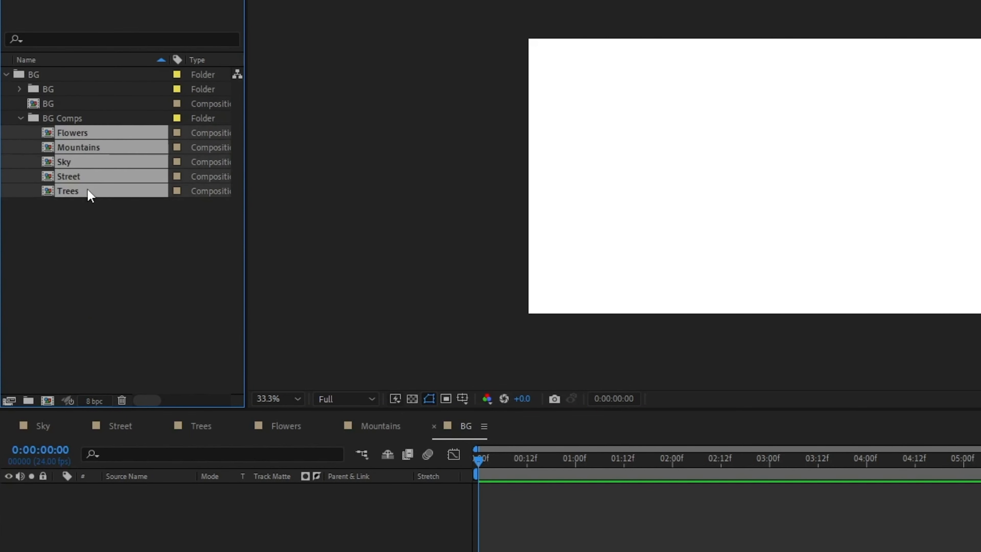
drag(123, 532, 156, 542)
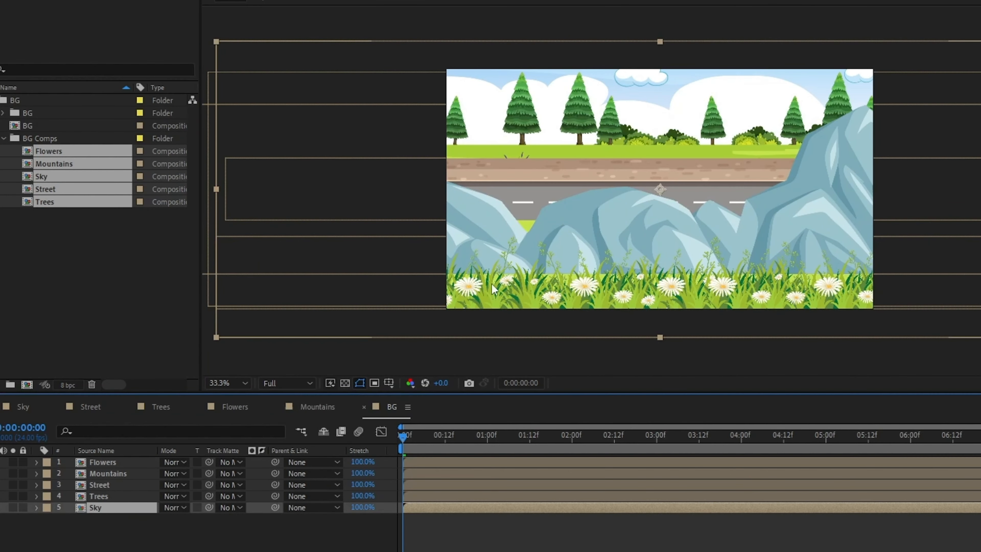
- Reorder the Mountains layer above Sky and reposition the layers vertically to assemble the landscape scene
drag(123, 473, 124, 502)
drag(574, 145, 561, 235)
click(566, 278)
click(125, 482)
drag(569, 185, 569, 196)
click(124, 496)
drag(569, 240, 569, 201)
- Enable Time Remapping on all five background layers
drag(405, 439, 980, 438)
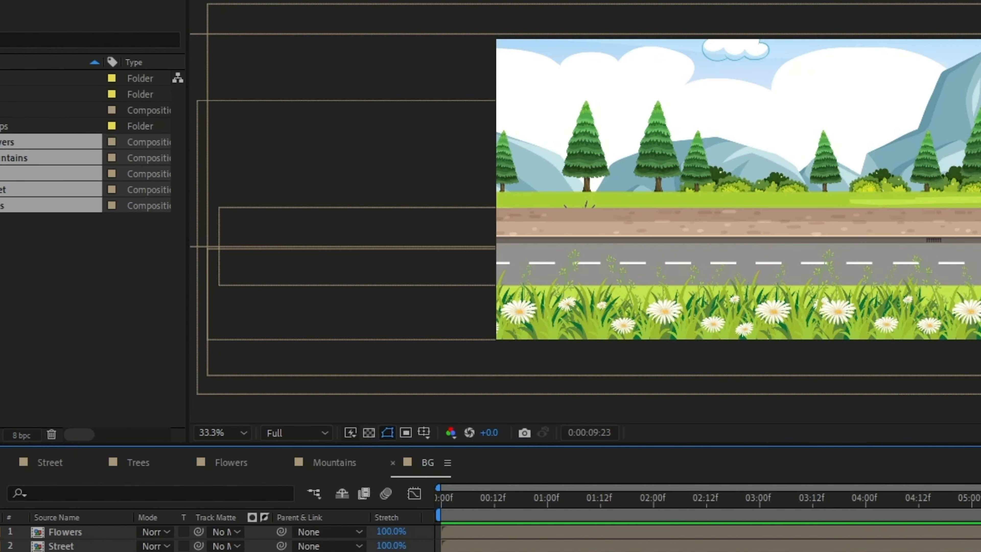
right_click(93, 536)
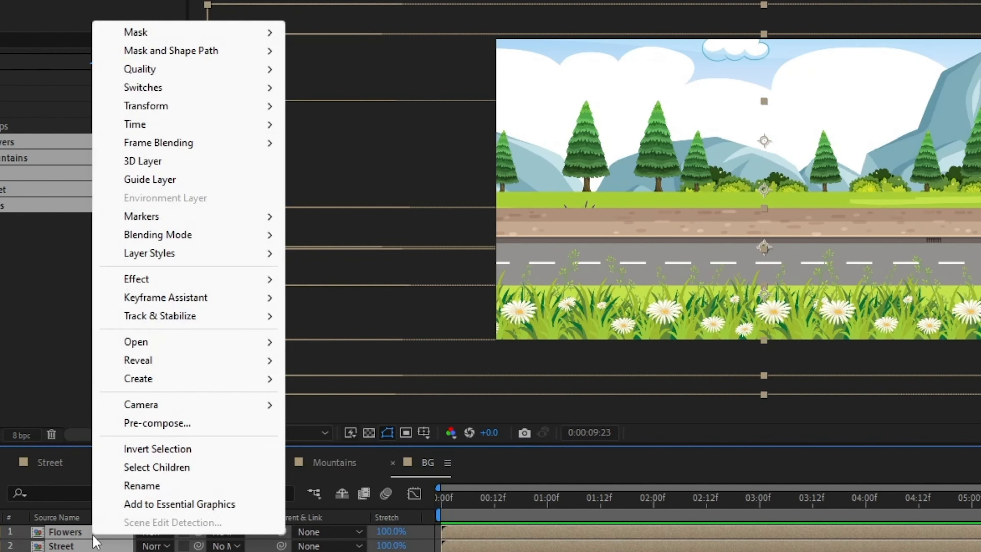
mouse_move(196, 125)
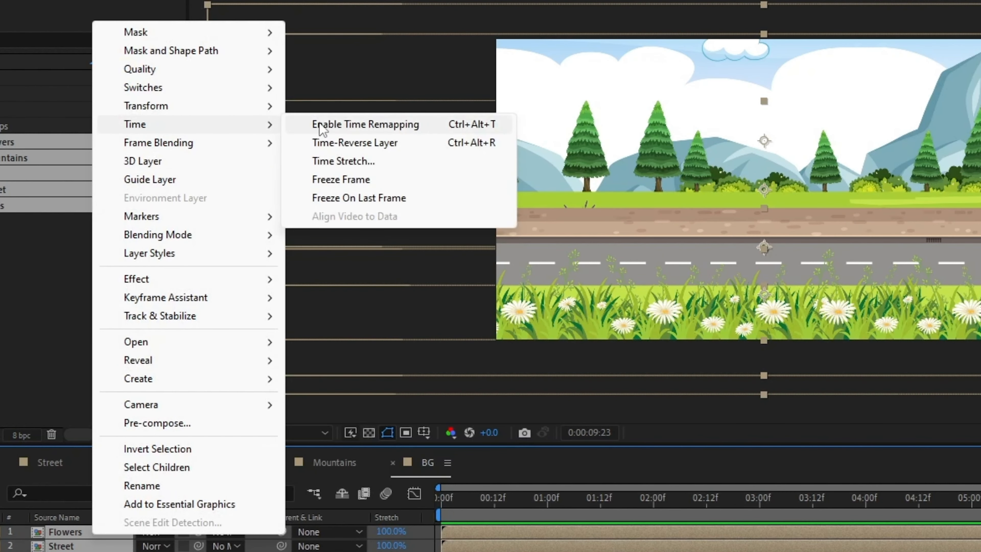
click(325, 127)
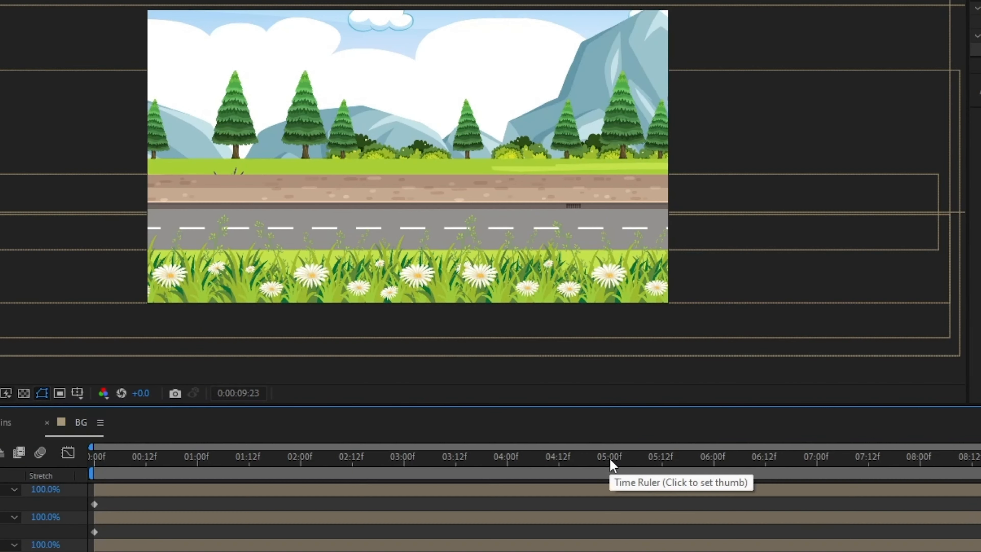
- Move the layers' end Time Remap keyframes to about 5 seconds
click(970, 499)
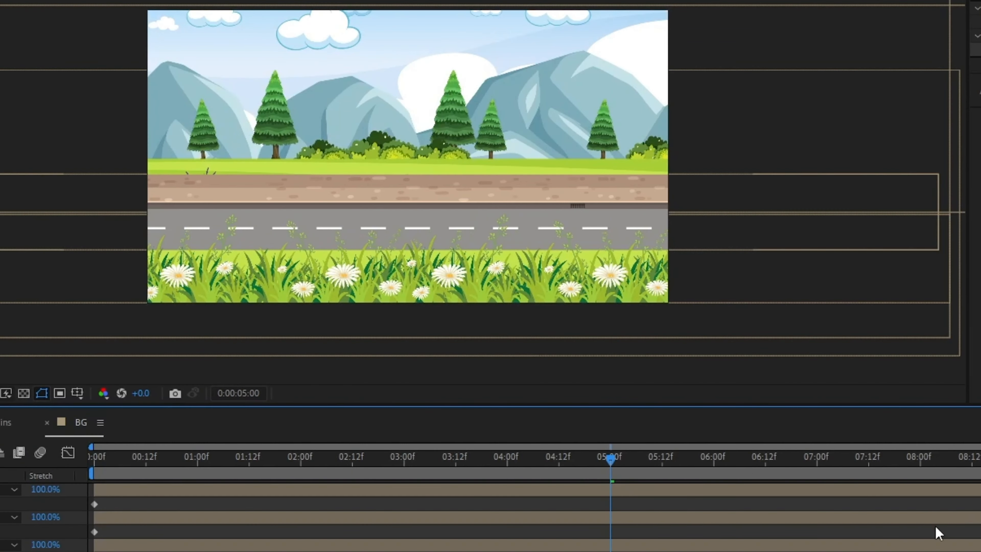
drag(980, 532, 744, 536)
drag(617, 536, 613, 535)
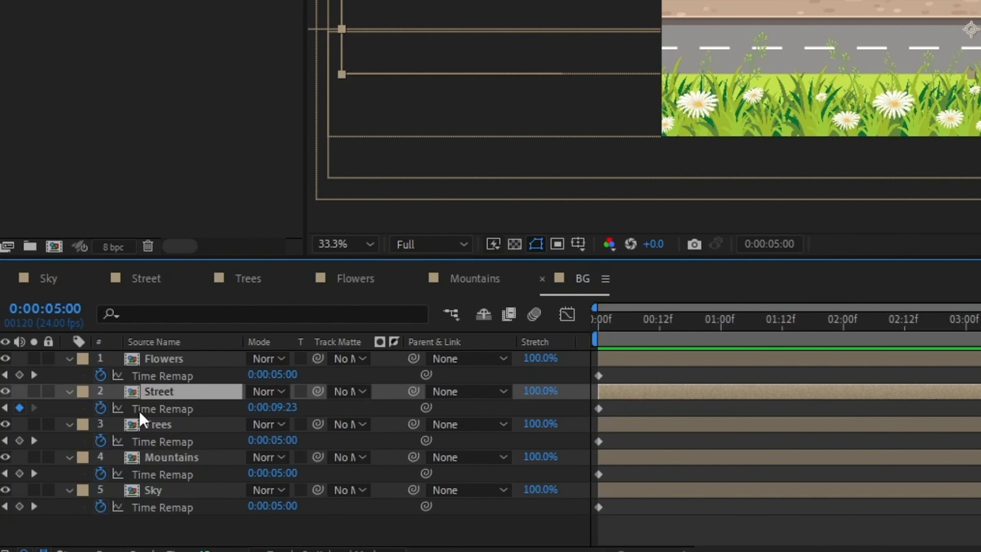
- Add a loopOut() expression to the Street layer's Time Remap property
alt+click(106, 411)
text(loop)
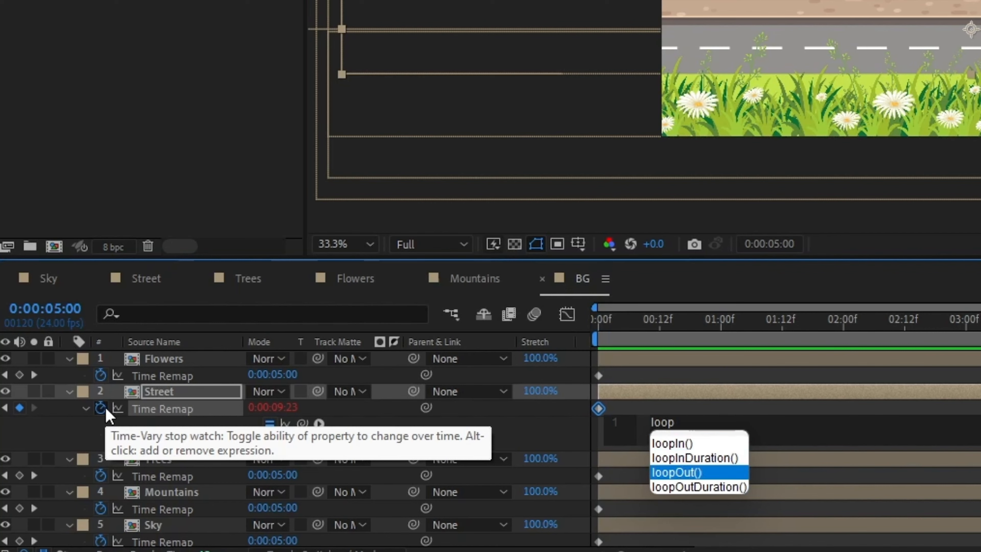
key(Return)
key(KP_Enter)
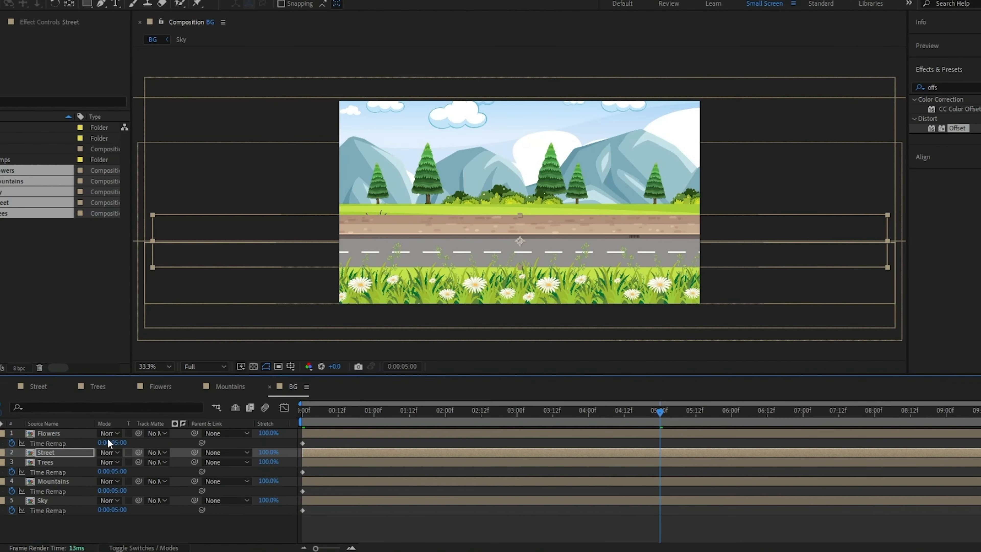
- Adjust the timing of the Flowers layer's end Time Remap keyframe
click(519, 443)
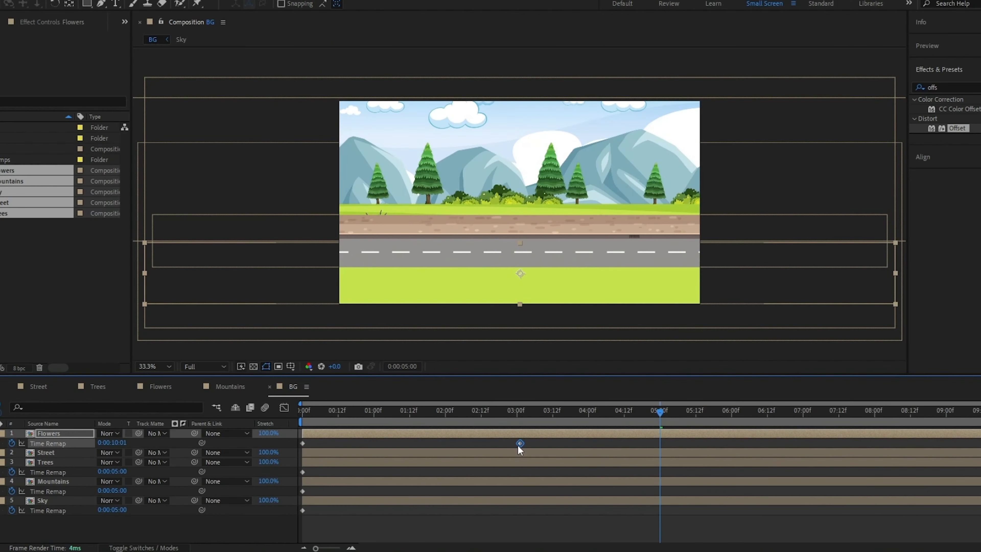
key(j)
drag(539, 445, 544, 444)
key(u)
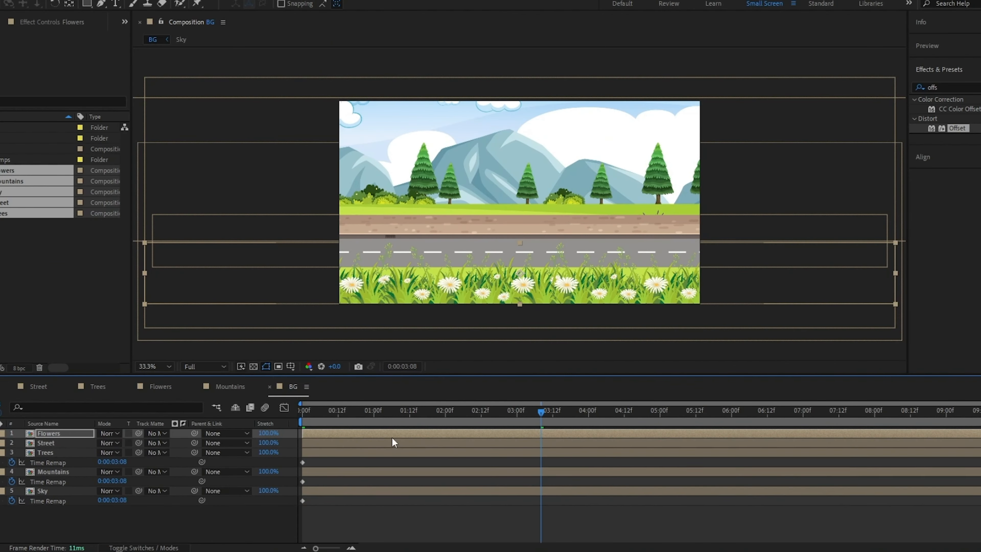
- Preview the looping background animation
key(space)
key(space)
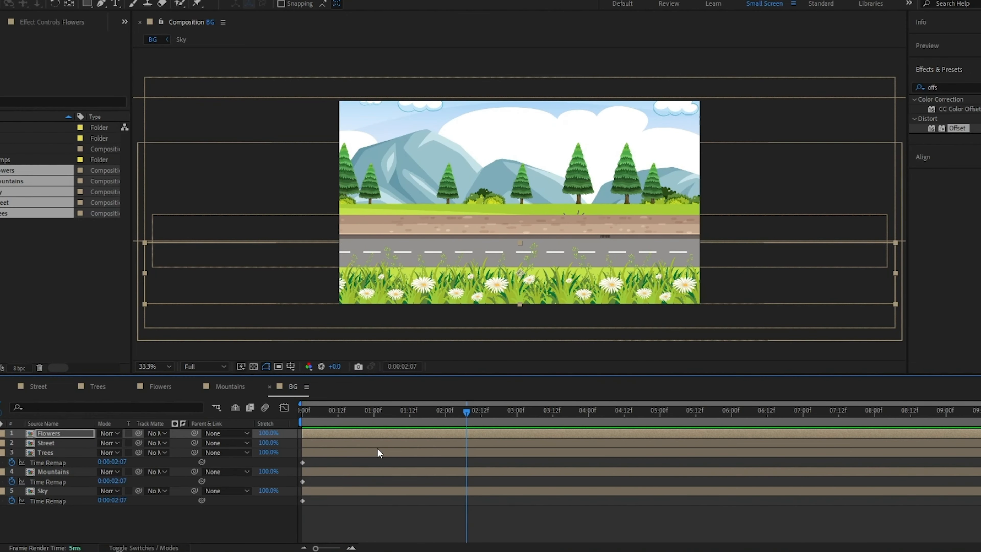
key(space)
key(space)
key(u)
key(super)
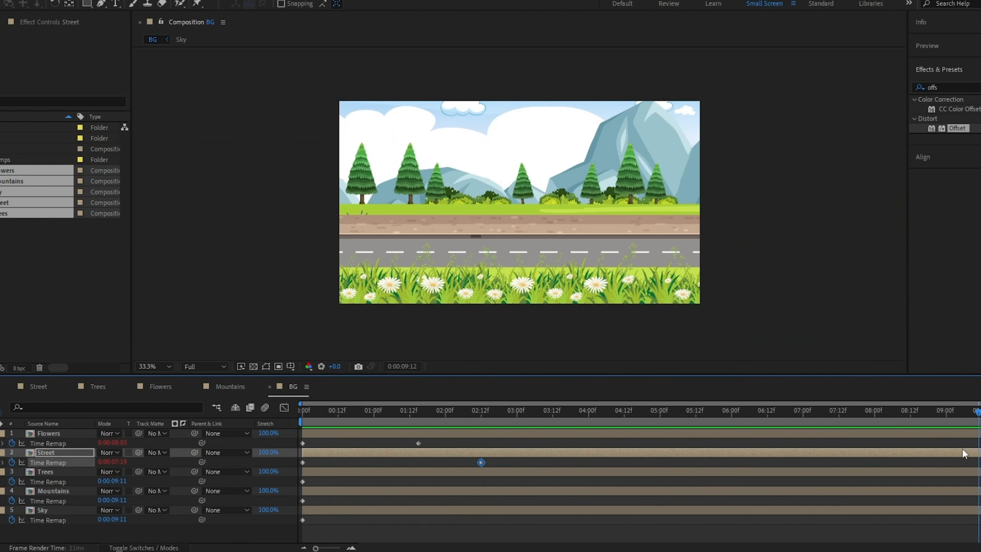
- Retime the Trees and Mountains end Time Remap keyframes to about 3:12 and 5:00 so layers move at different speeds
shift+click(37, 501)
drag(976, 481, 562, 483)
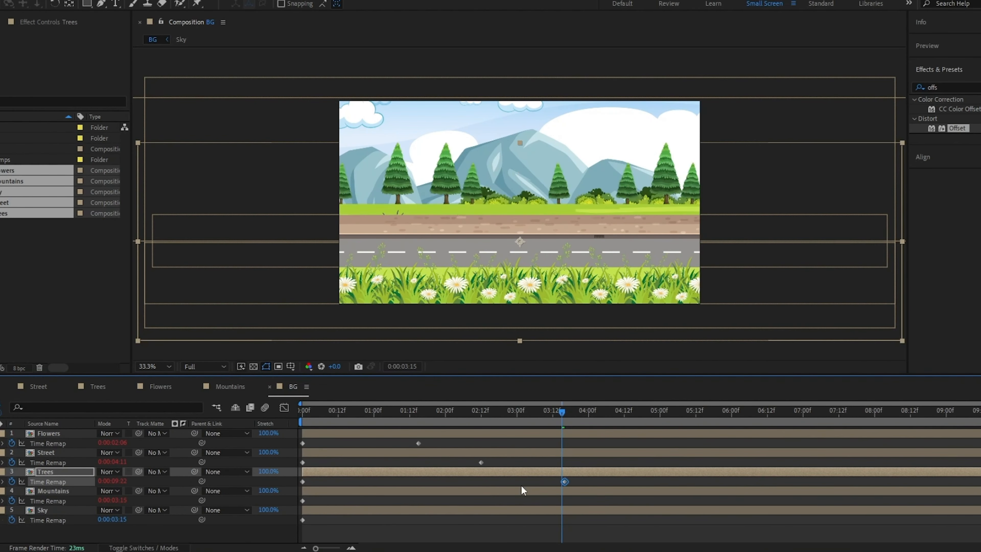
drag(977, 501, 661, 504)
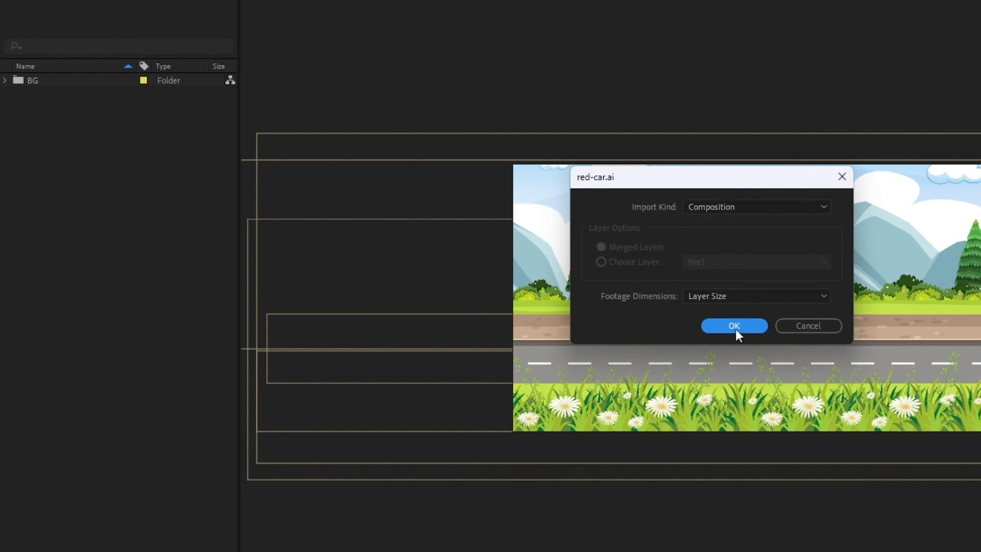
- Import red-car.ai as a composition and open the red-car composition
click(734, 327)
double_click(63, 94)
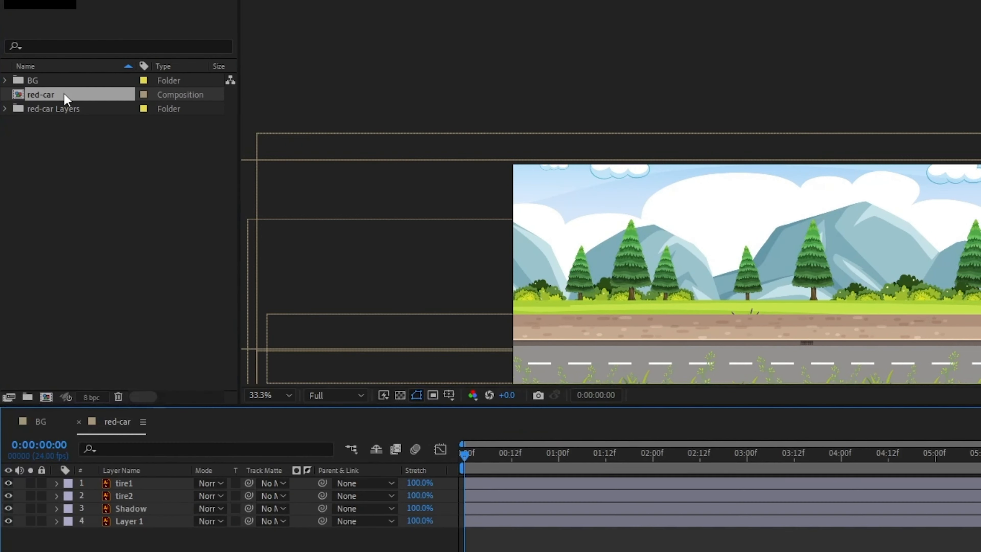
- Set the red-car composition's background color to white, ffffff
key(ctrl+k)
click(593, 348)
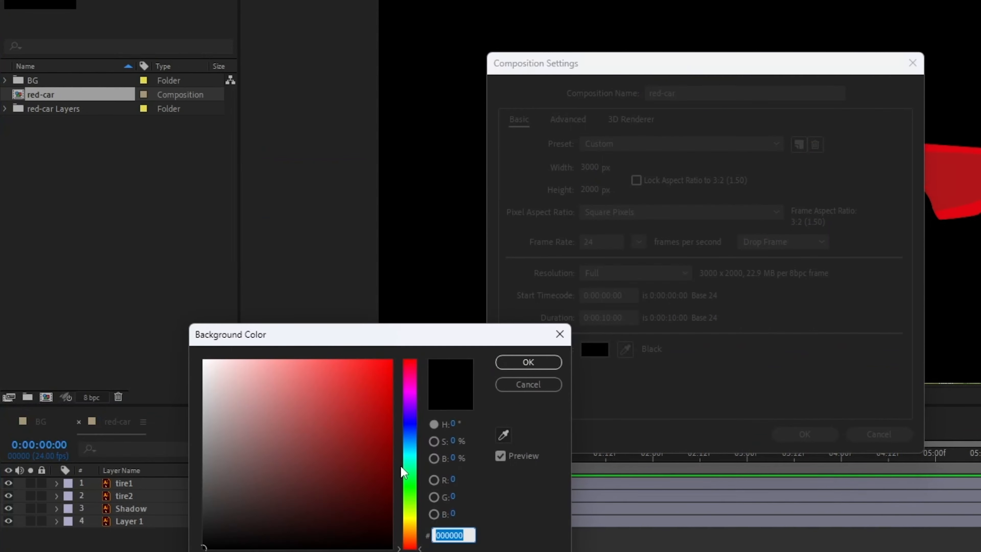
text(ffffff)
key(Return)
click(804, 434)
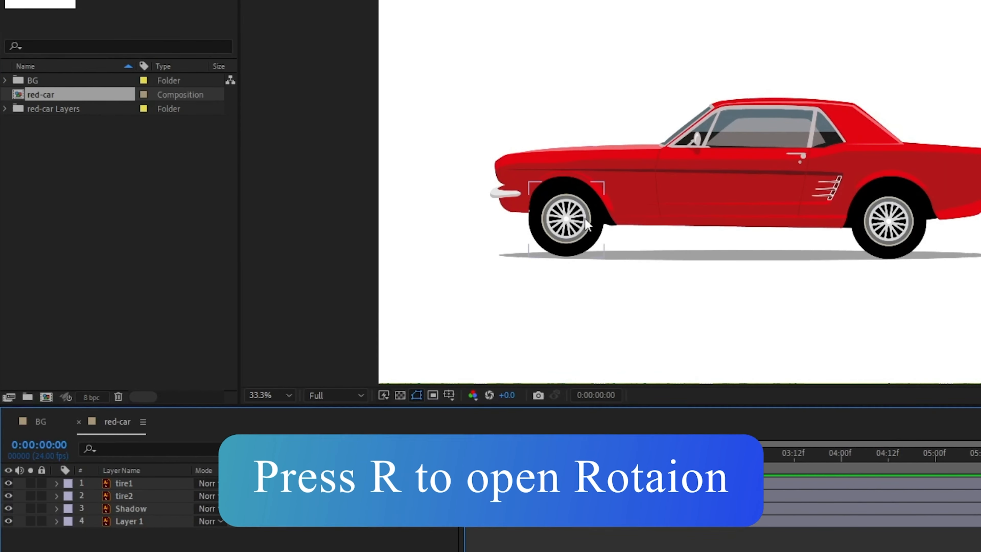
- Add a time*-10 expression to the front tire1 layer's Rotation and preview it
click(580, 246)
key(r)
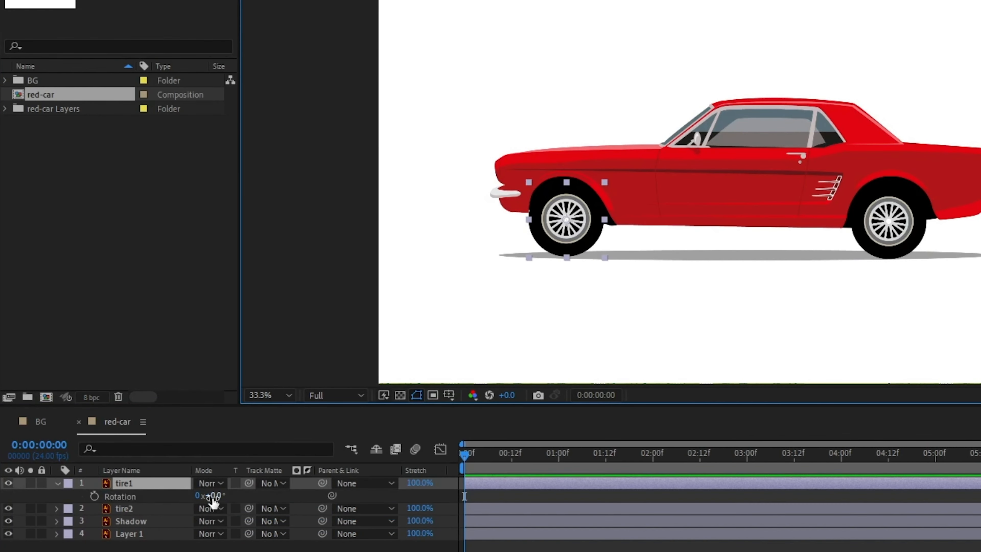
alt+click(94, 496)
text(ti)
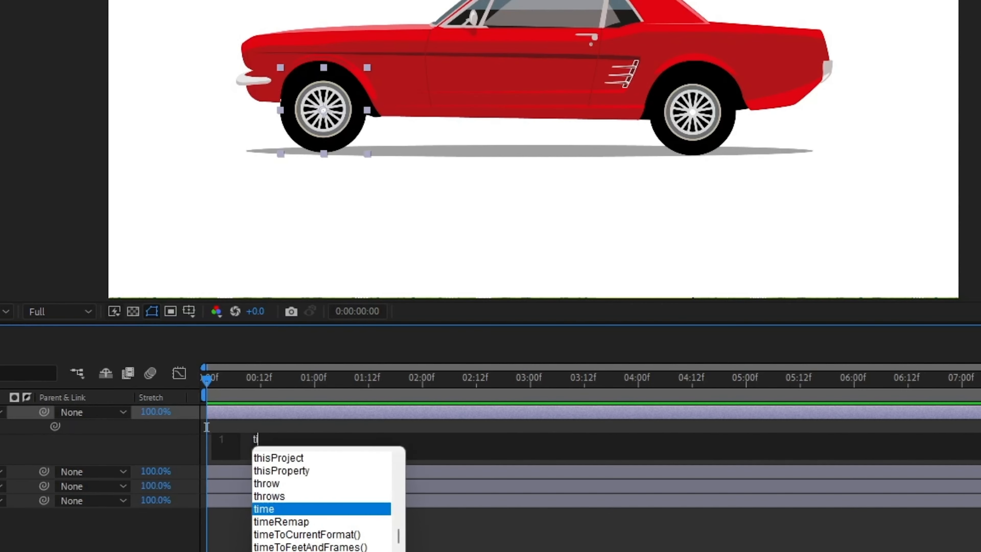
text(me*-10)
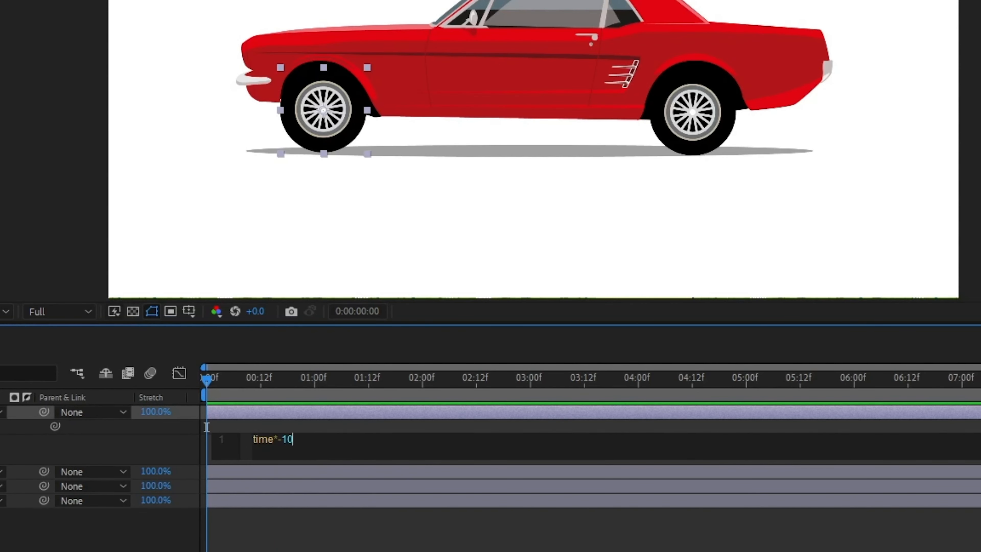
key(KP_Enter)
key(space)
key(space)
- Change the tire1 rotation expression to time*-100 and preview it
click(316, 438)
text(0)
key(KP_Enter)
key(space)
key(space)
- Change the tire1 rotation expression to time*-300 and preview it
click(322, 439)
key(Left)
key(Left)
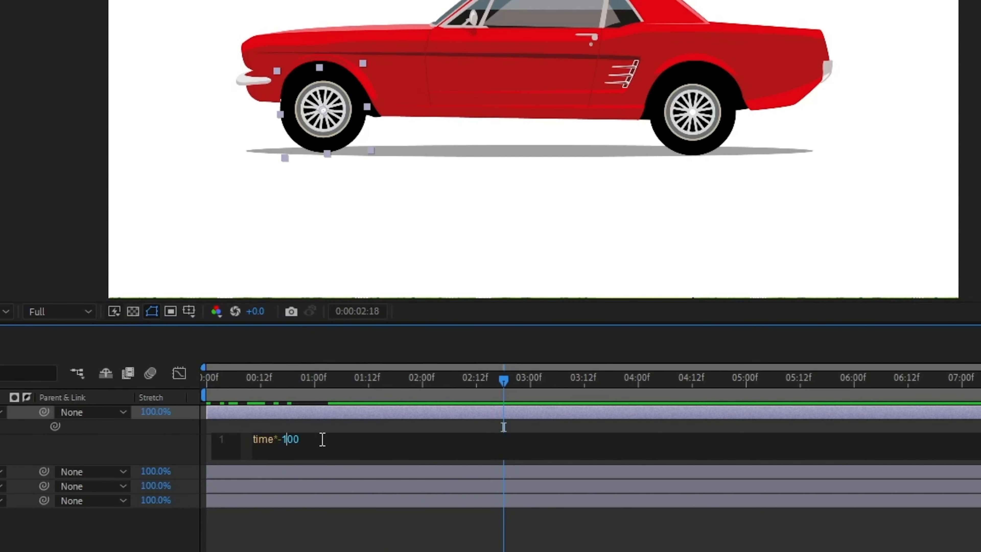
key(BackSpace)
text(3)
key(KP_Enter)
key(space)
- Change the tire1 rotation expression to time*-500
click(258, 443)
key(Left)
key(Left)
key(BackSpace)
text(5)
key(KP_Enter)
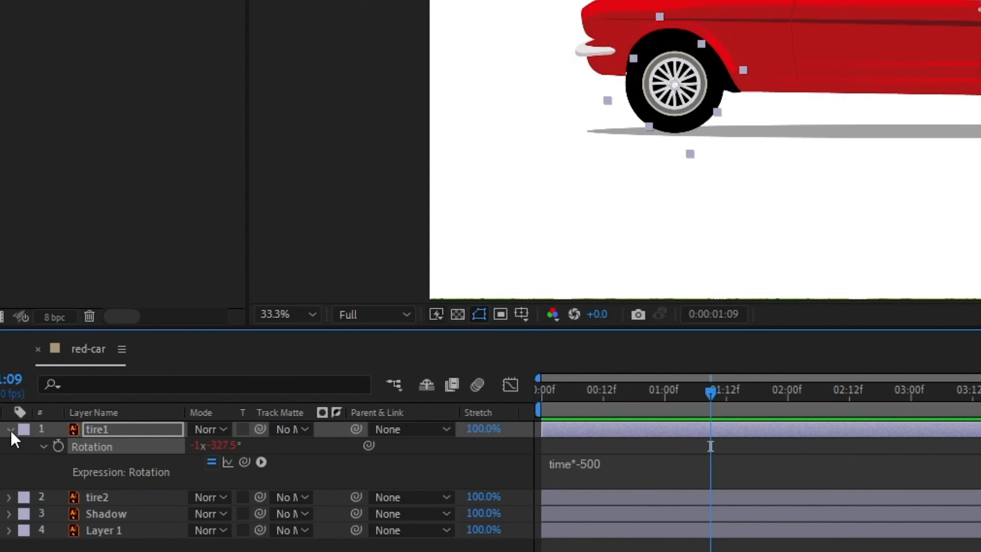
- Copy the tire1 rotation expression and paste it onto the tire2 layer
right_click(123, 446)
click(216, 370)
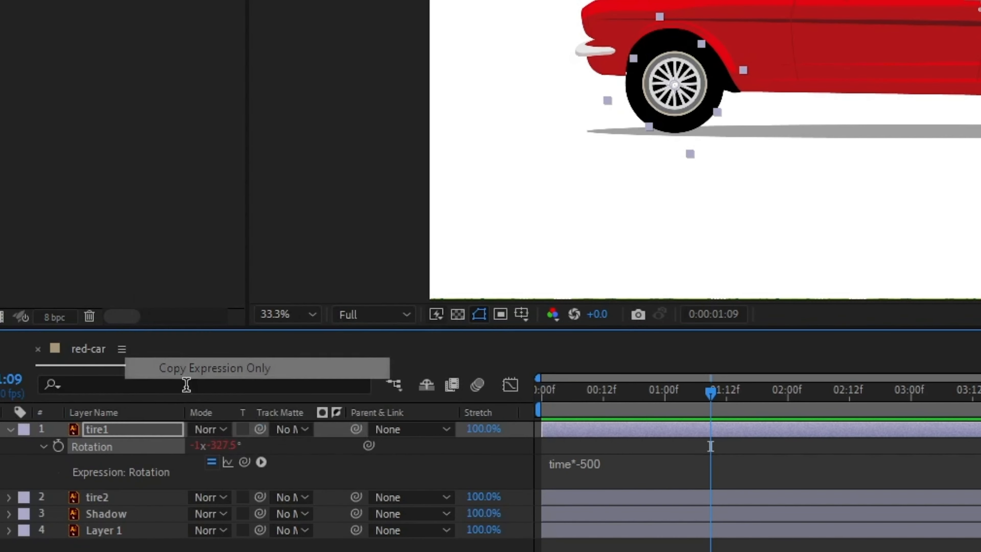
click(125, 499)
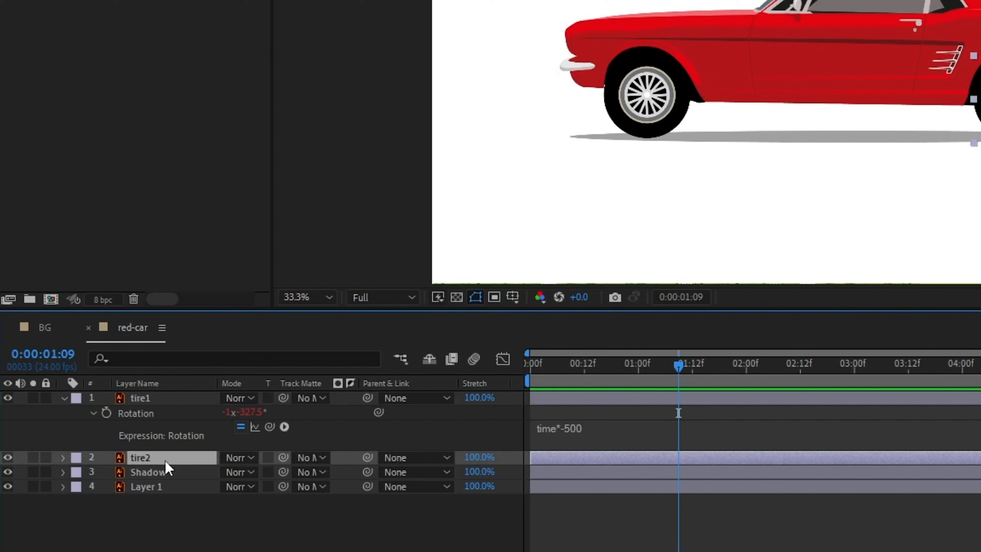
key(ctrl+v)
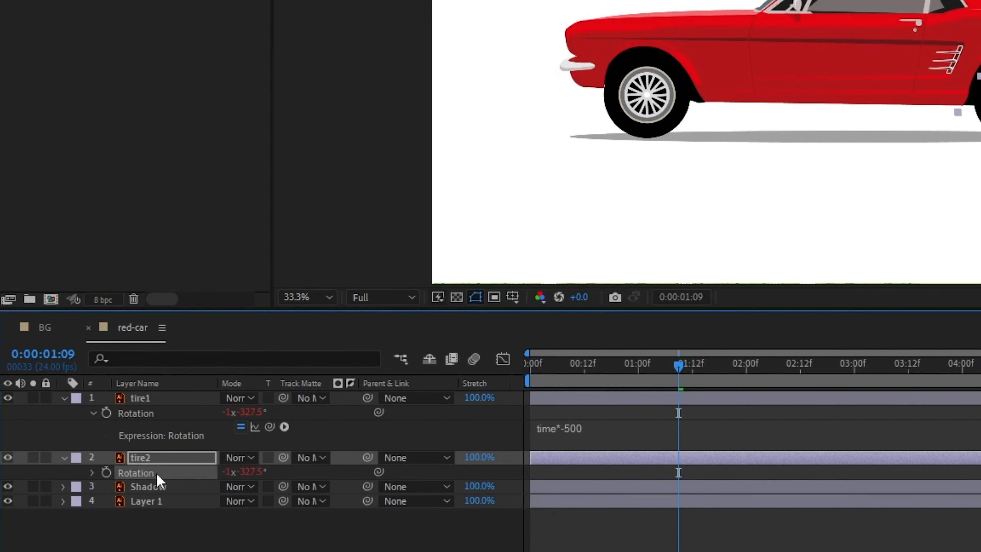
- Separate Layer 1's Position dimensions and add a wiggle(100,1) expression to its Y Position
click(90, 410)
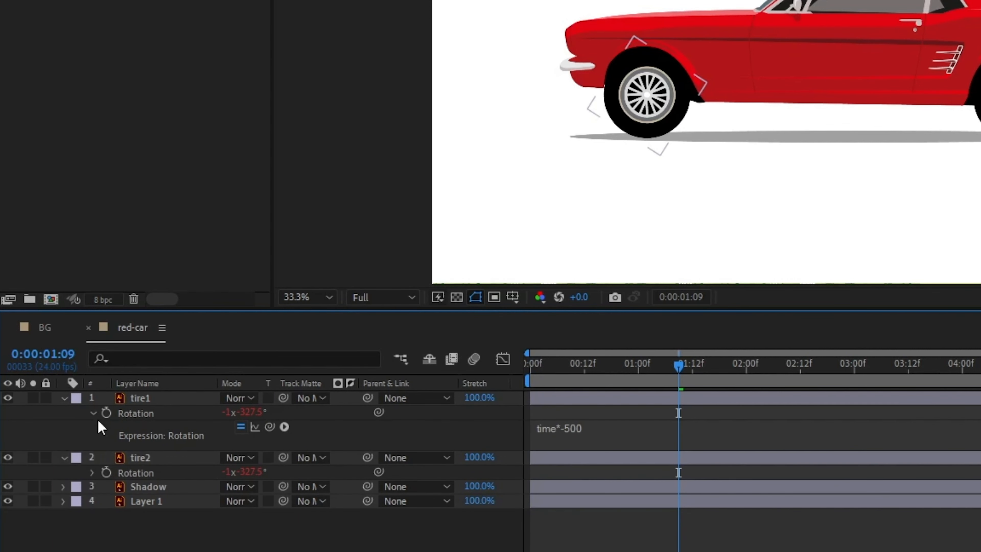
click(91, 411)
click(65, 398)
click(66, 412)
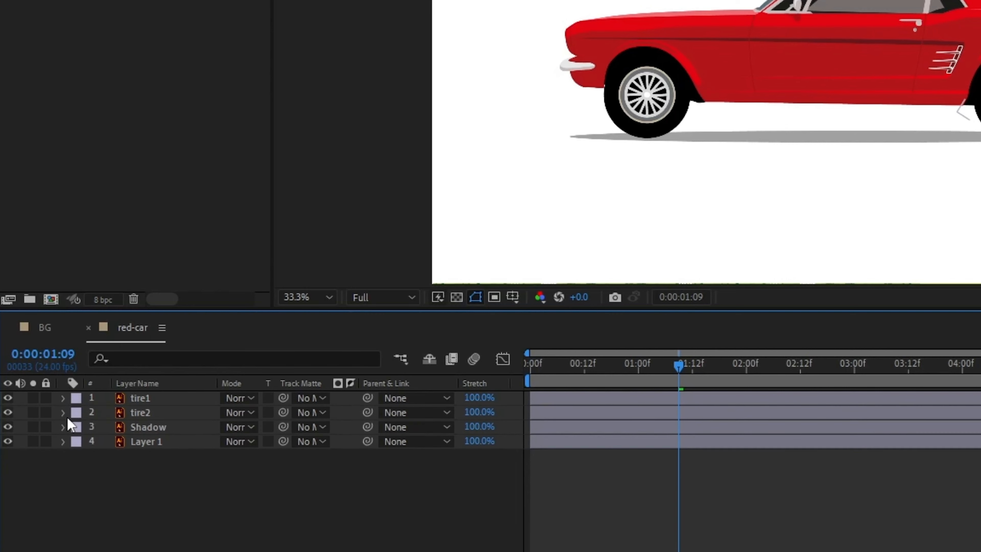
click(166, 444)
key(p)
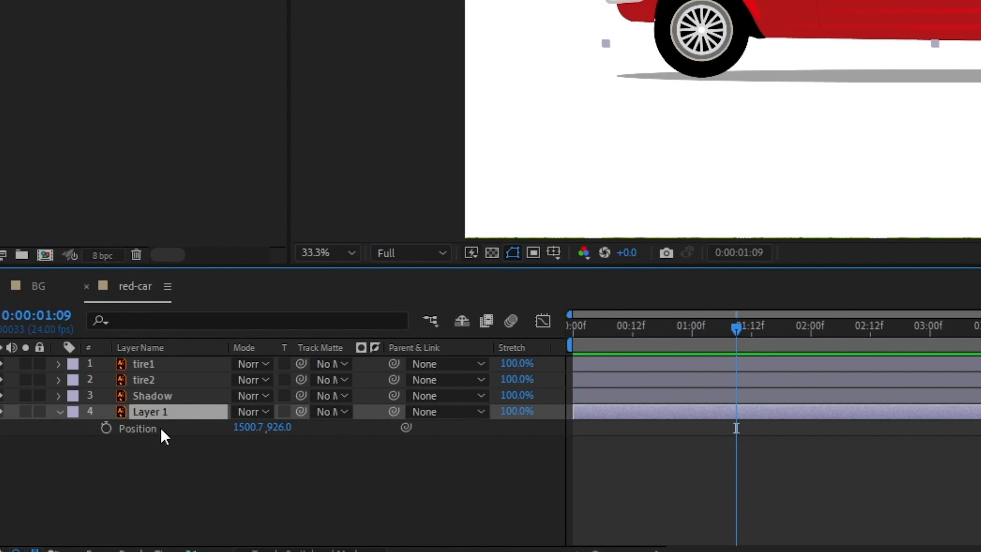
right_click(160, 429)
click(208, 301)
click(140, 443)
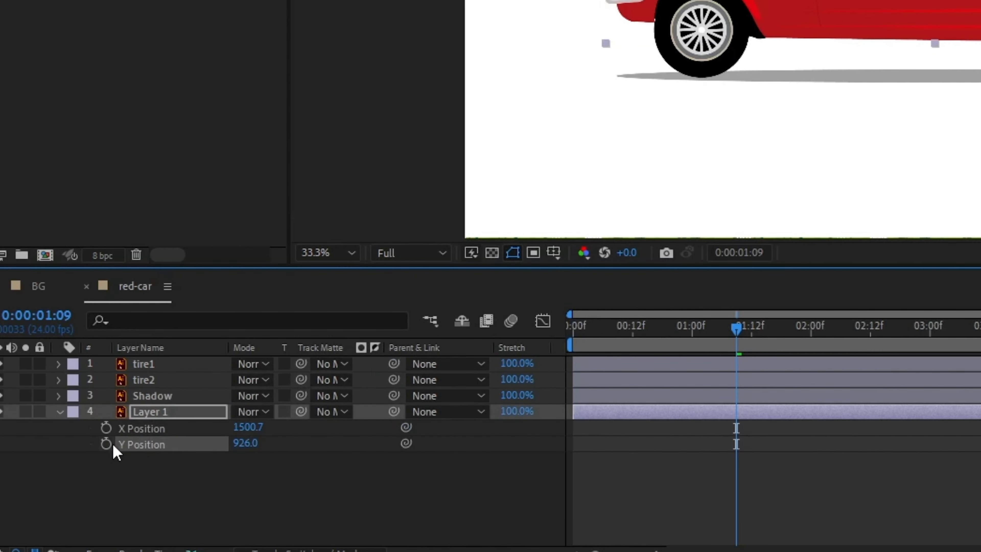
alt+click(107, 444)
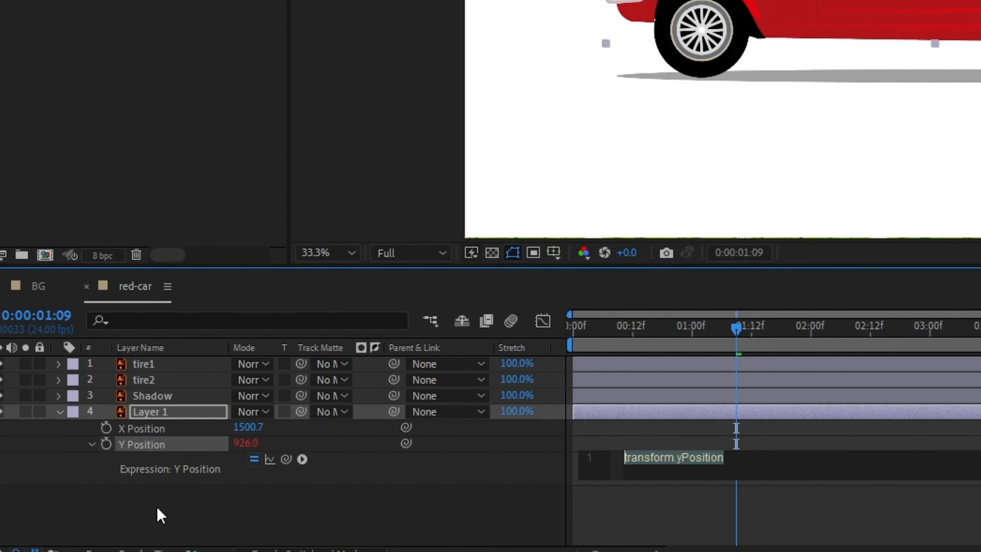
text(wiggle(100,1))
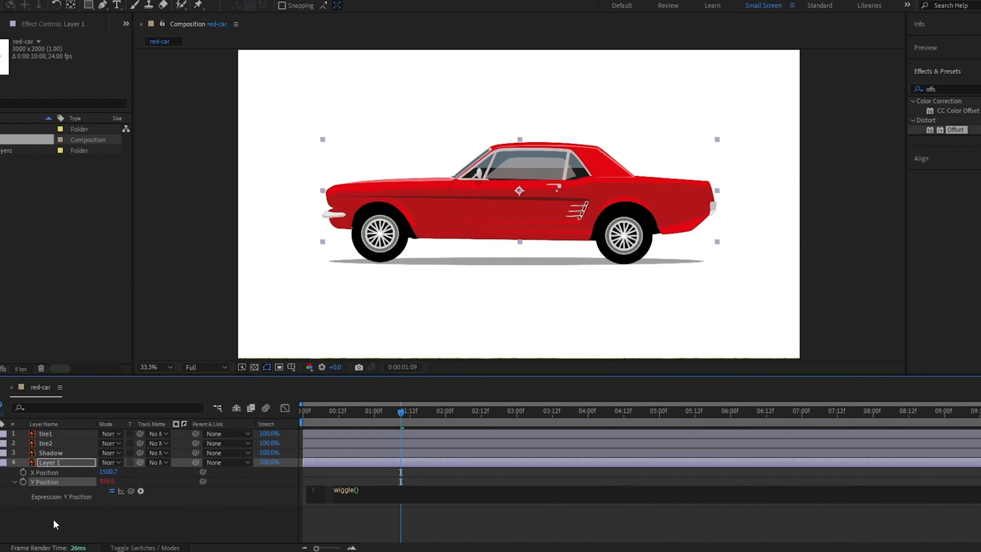
- Change the Y Position expression to wiggle(100,10) and preview the car's bounce
text(5,5)
click(55, 519)
key(space)
click(336, 492)
text(100,1)
key(space)
click(346, 495)
text(0)
click(424, 411)
key(space)
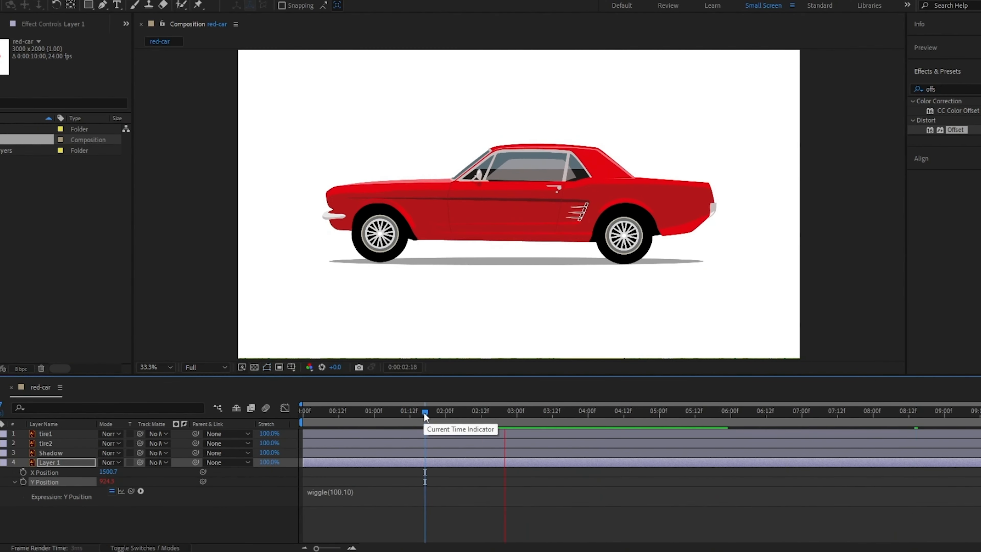
click(370, 495)
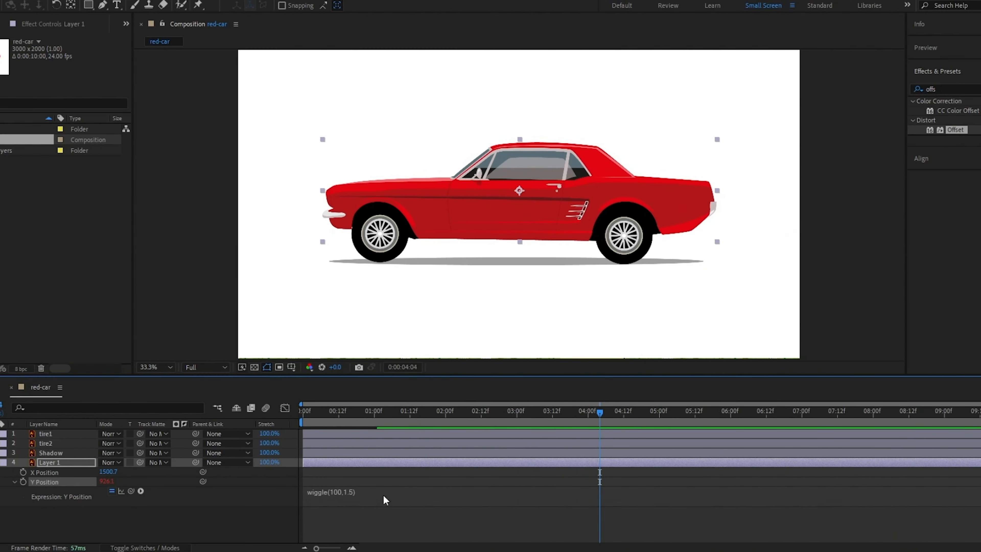
key(space)
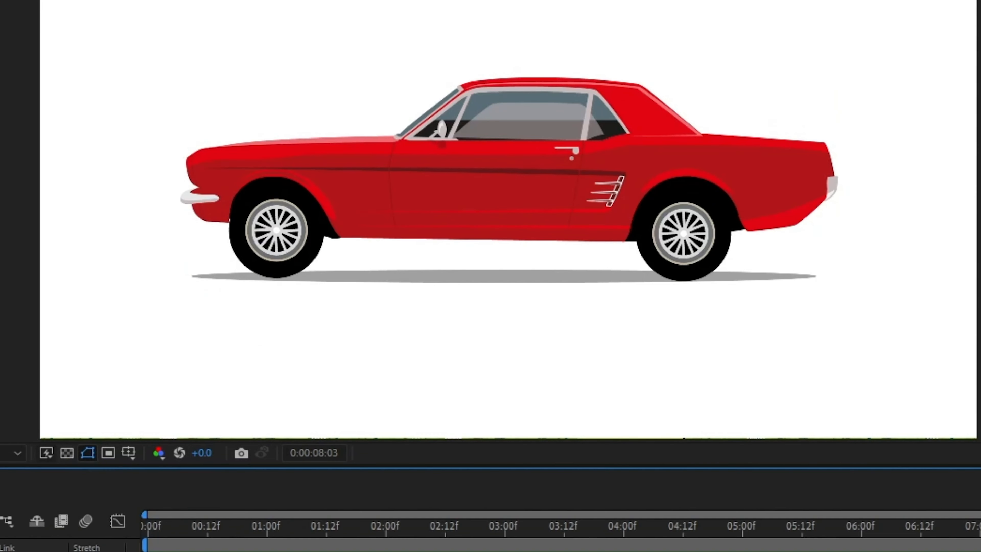
- Create a new 1920x1080 composition named Scene
key(ctrl+k)
text(Scene)
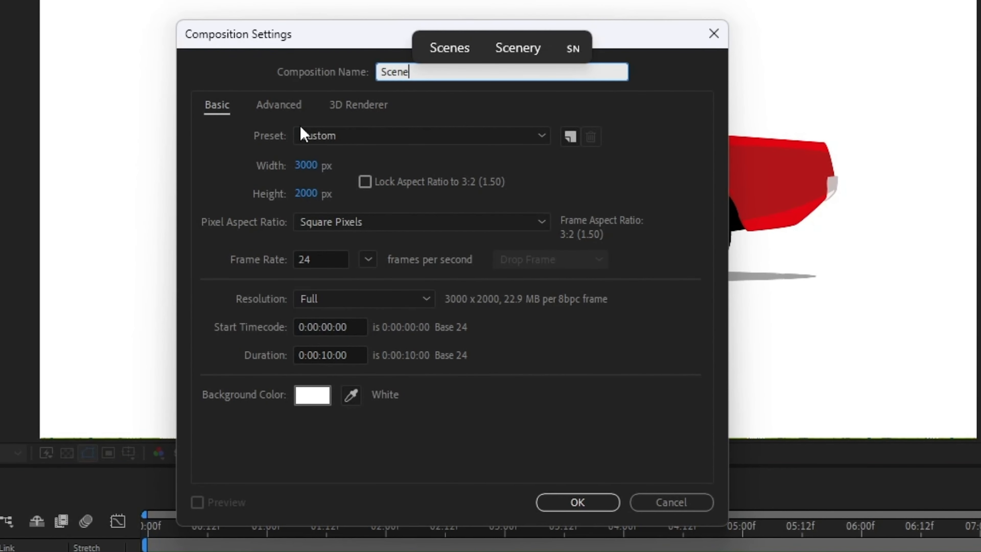
click(304, 135)
click(373, 188)
click(577, 502)
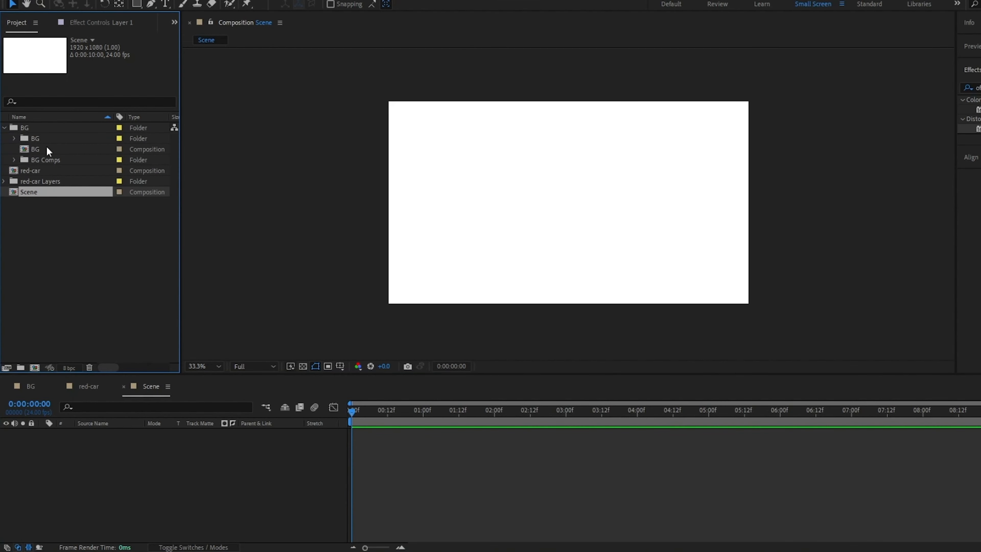
- Place the BG and red-car compositions in Scene and separate red-car's Position dimensions
drag(46, 146, 93, 433)
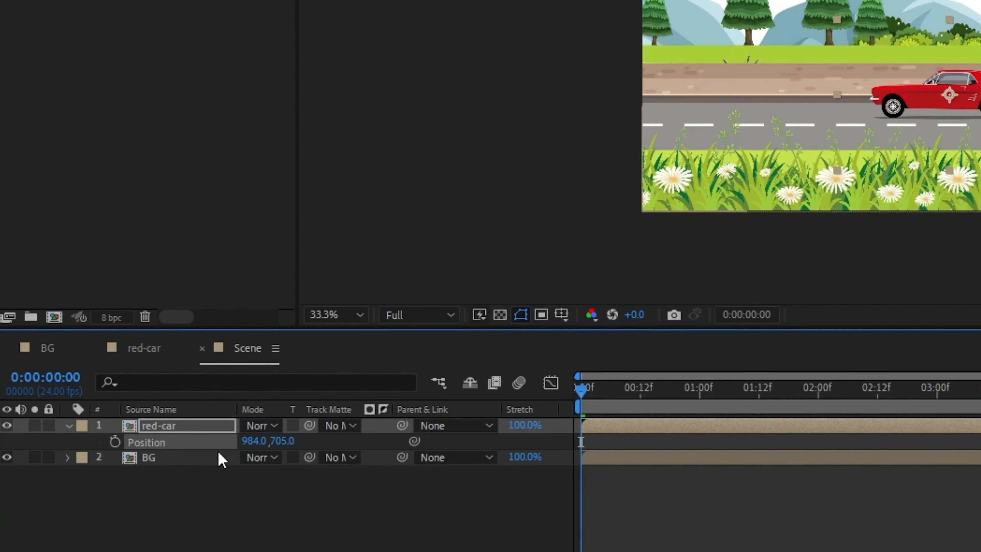
right_click(206, 441)
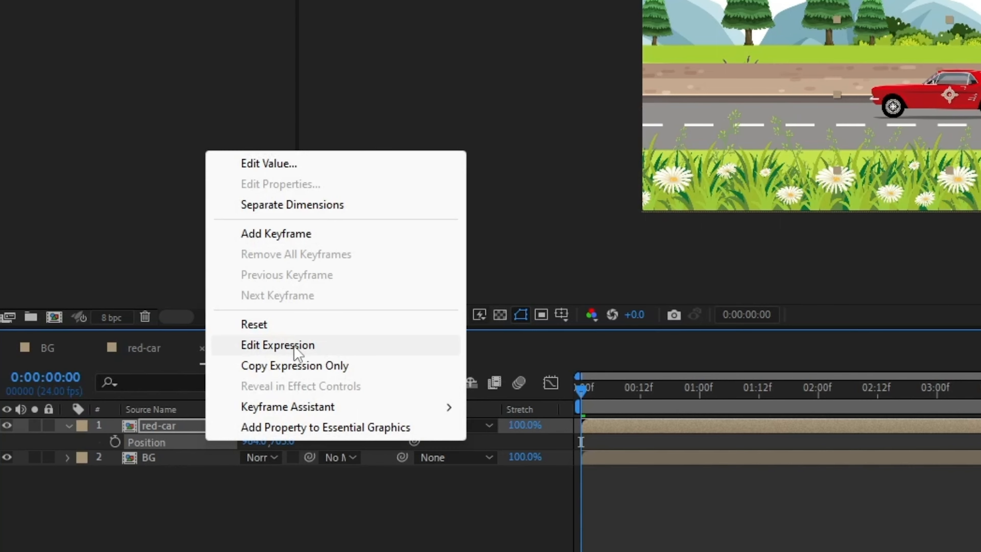
click(292, 204)
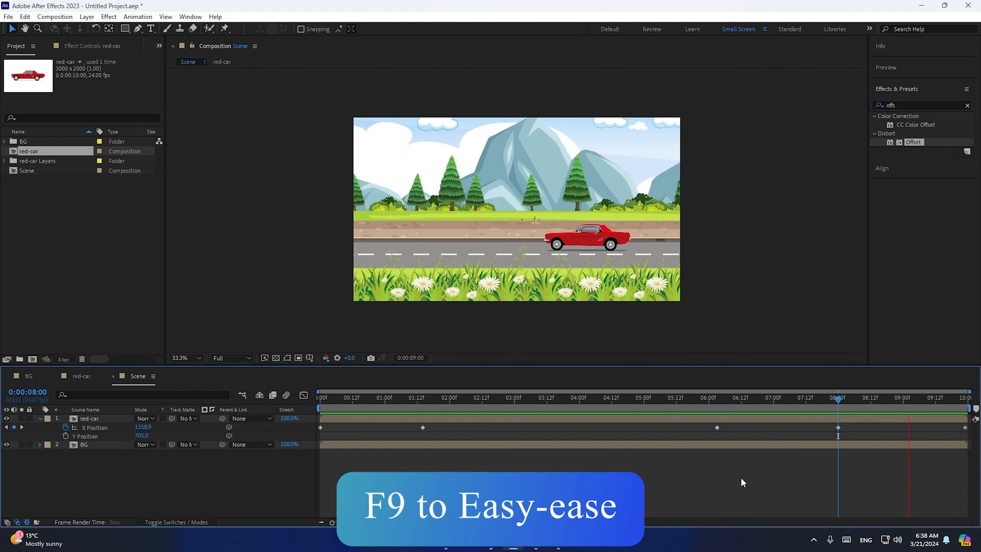
- Apply Easy Ease to the red-car X Position keyframes
right_click(836, 426)
click(876, 407)
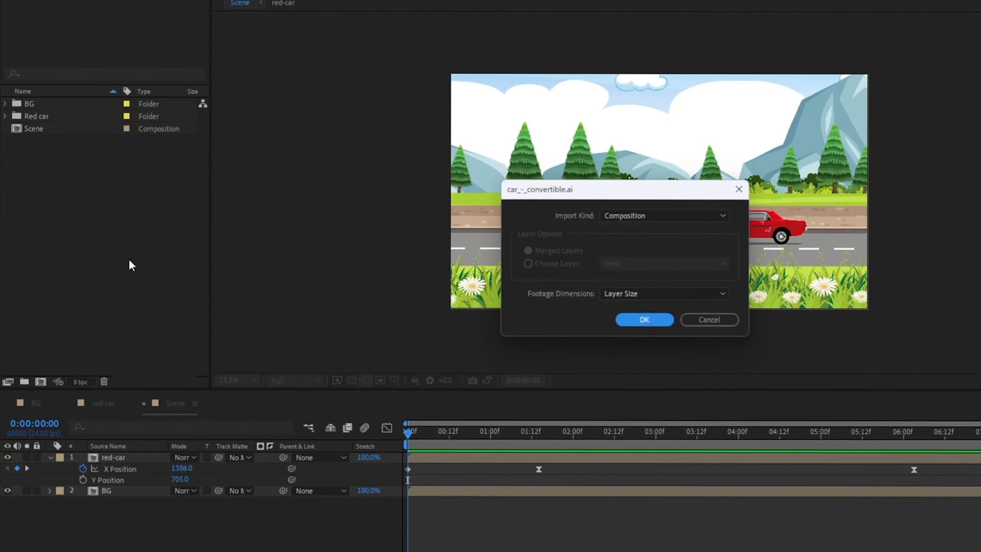
key(Return)
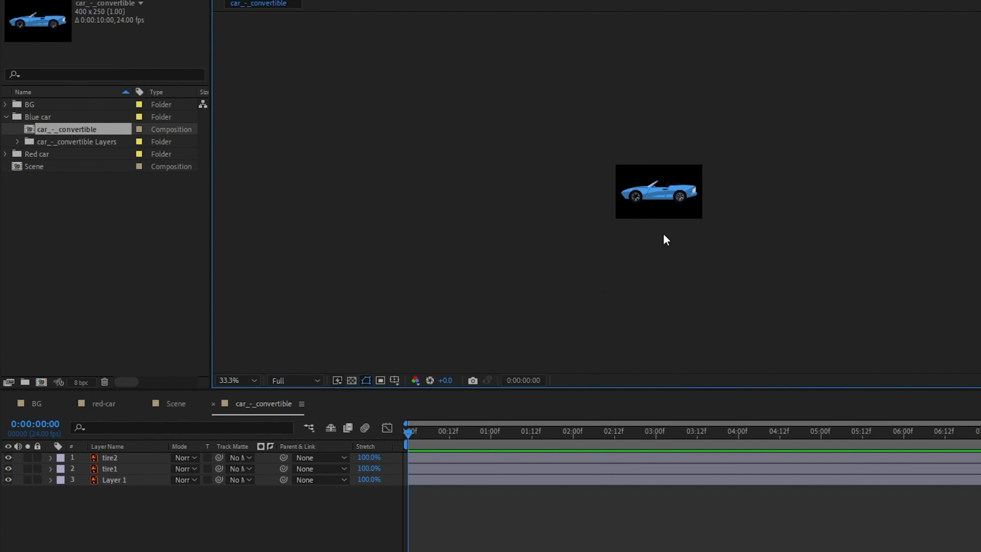
- Open the blue convertible composition and paste the tire rotation expression onto its tire layer
scroll(662, 233, up, 3)
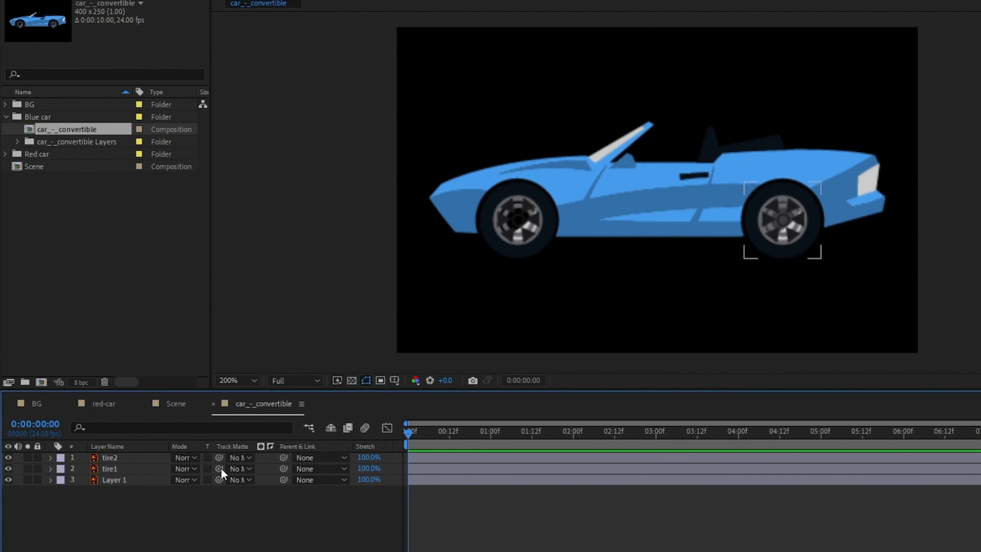
key(F4)
click(519, 251)
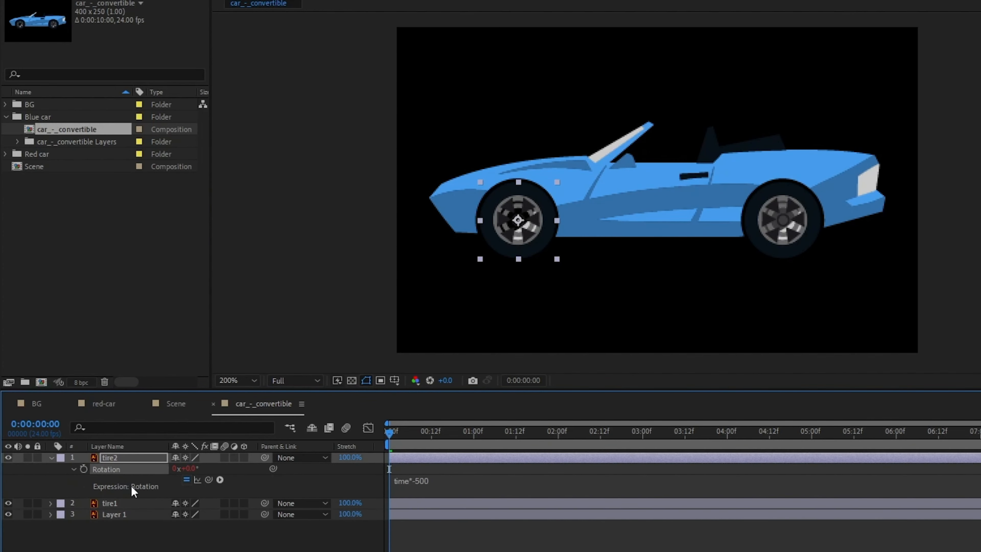
right_click(116, 514)
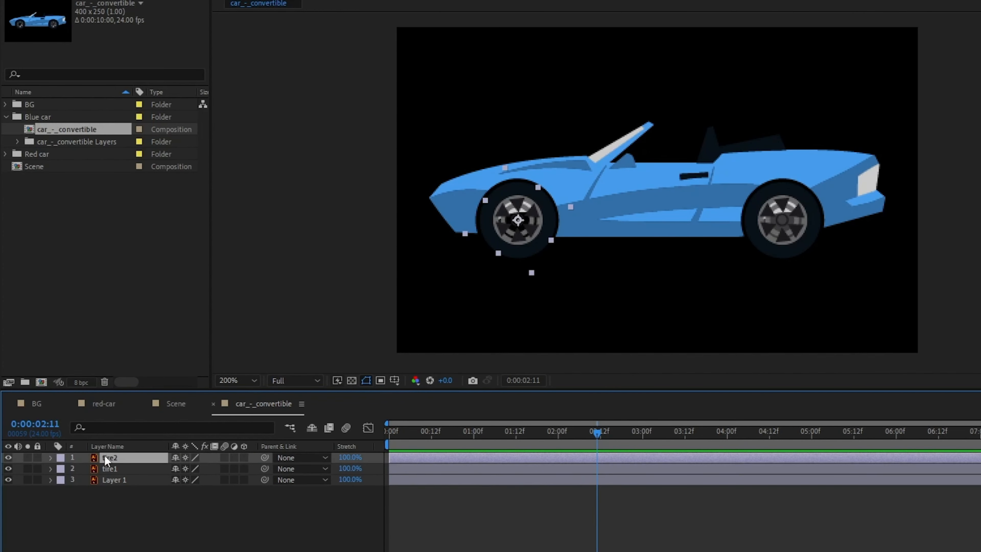
text(time*-500)
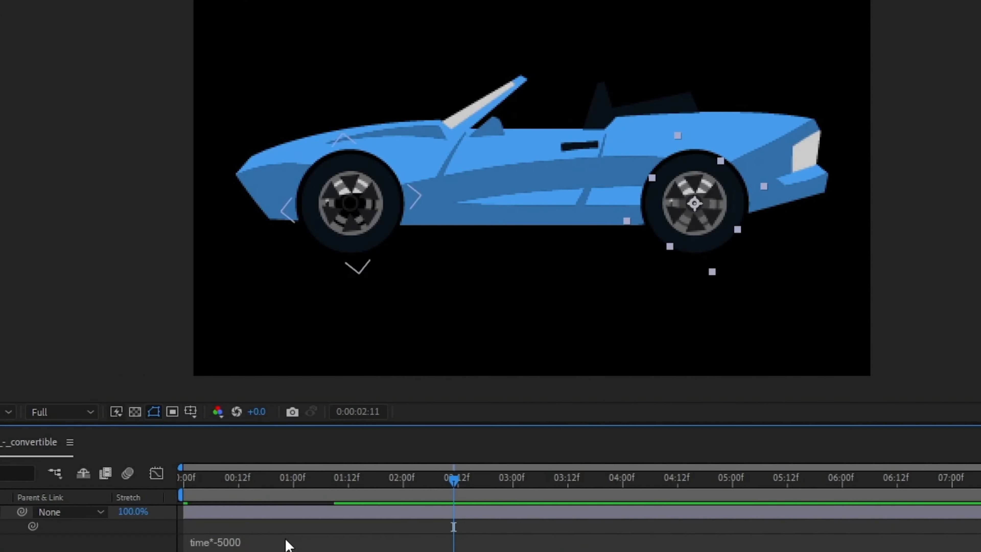
- Change the blue car's tire rotation expression to time*-4500
text(9)
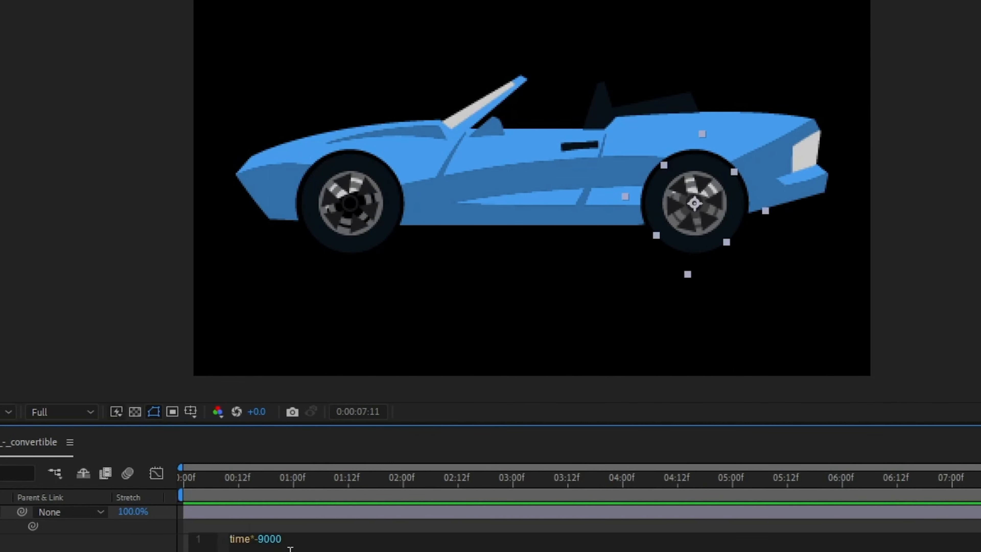
click(290, 549)
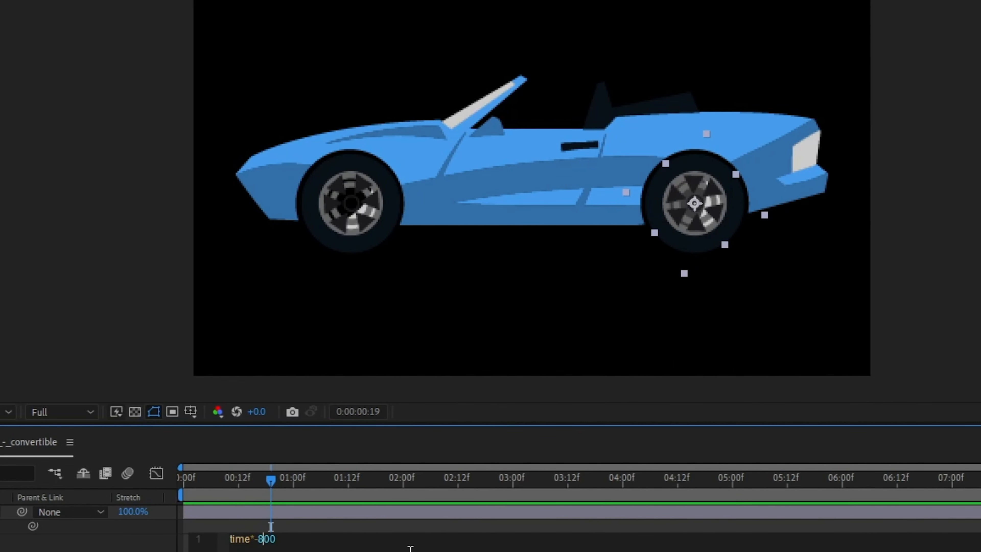
text(0)
double_click(270, 539)
text(4000)
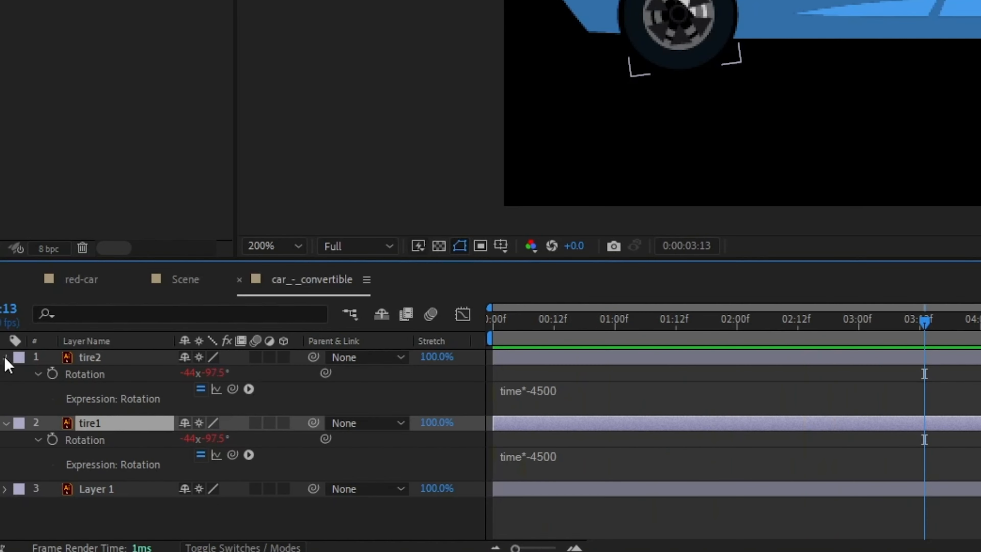
- Separate the blue car body's Position dimensions and add a wiggle(100,1.5) expression to its Y Position
click(4, 357)
click(4, 373)
click(103, 395)
key(p)
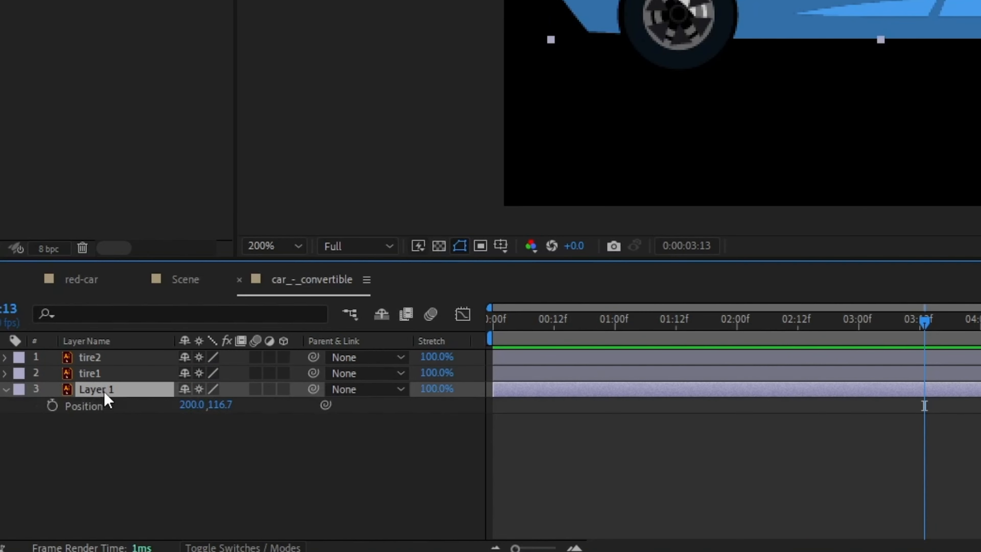
right_click(104, 417)
click(147, 168)
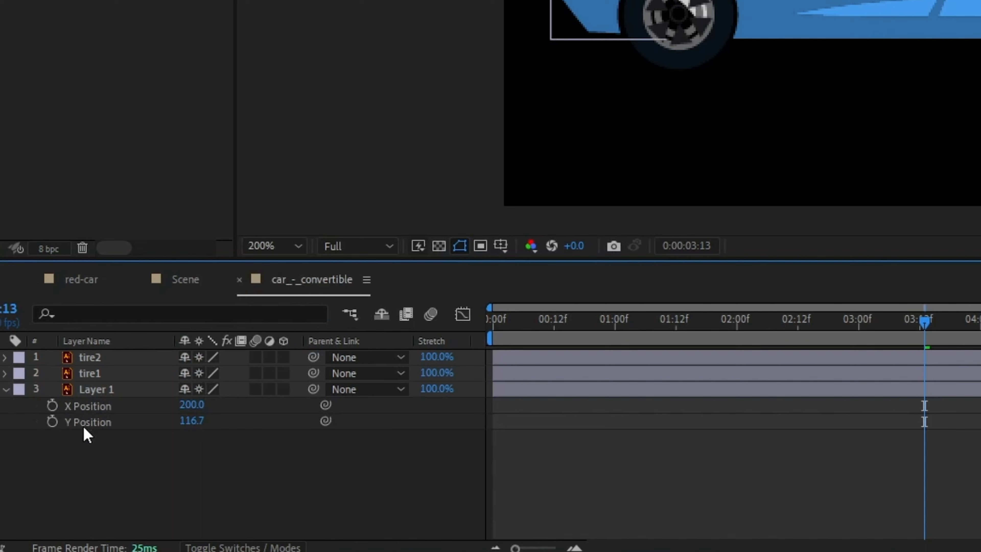
alt+click(52, 421)
text(wiggle()100)
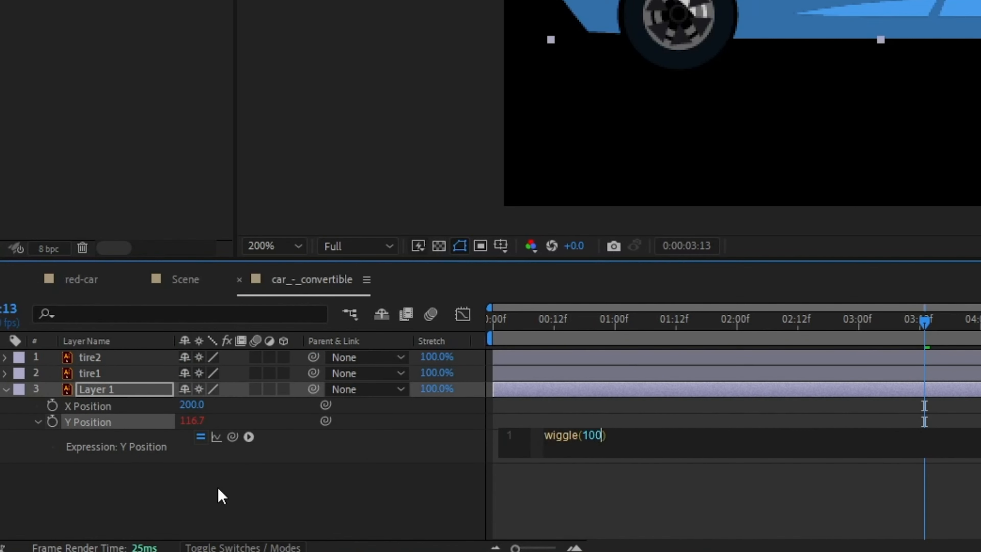
text(,1.5)
- Change the blue car's Y Position expression to wiggle(100,0.2) and preview the motion
click(218, 487)
key(space)
click(256, 522)
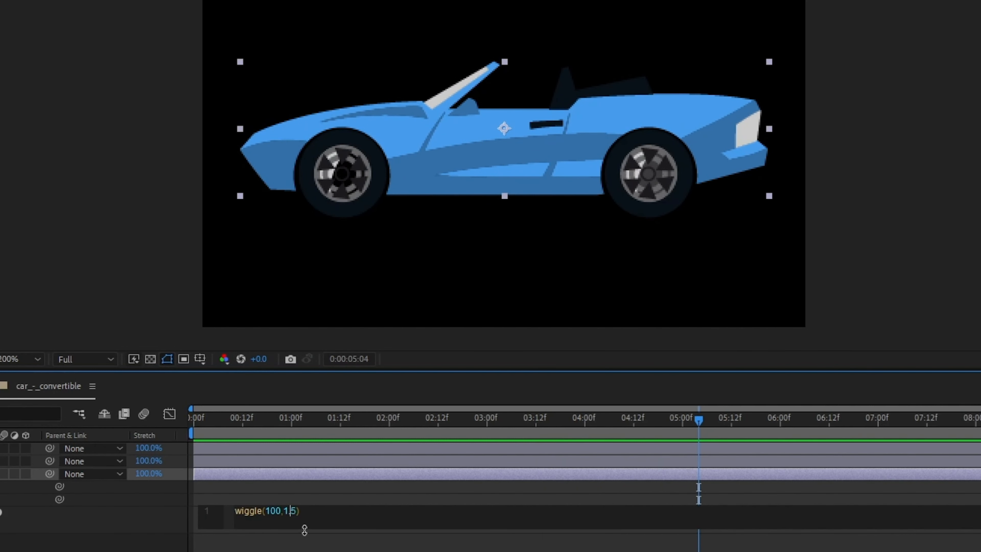
click(304, 531)
key(space)
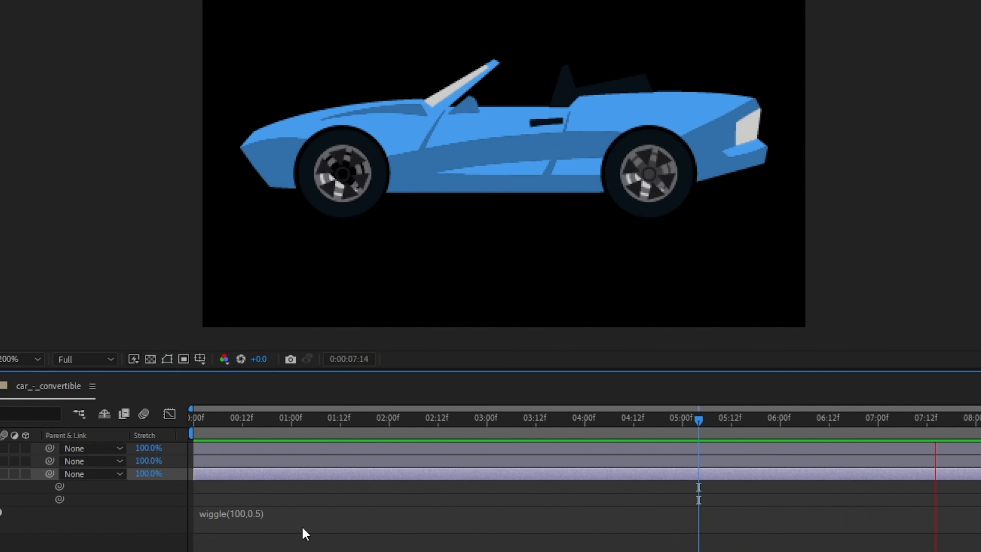
key(space)
click(290, 516)
click(296, 511)
key(BackSpace)
text(2)
click(307, 541)
key(space)
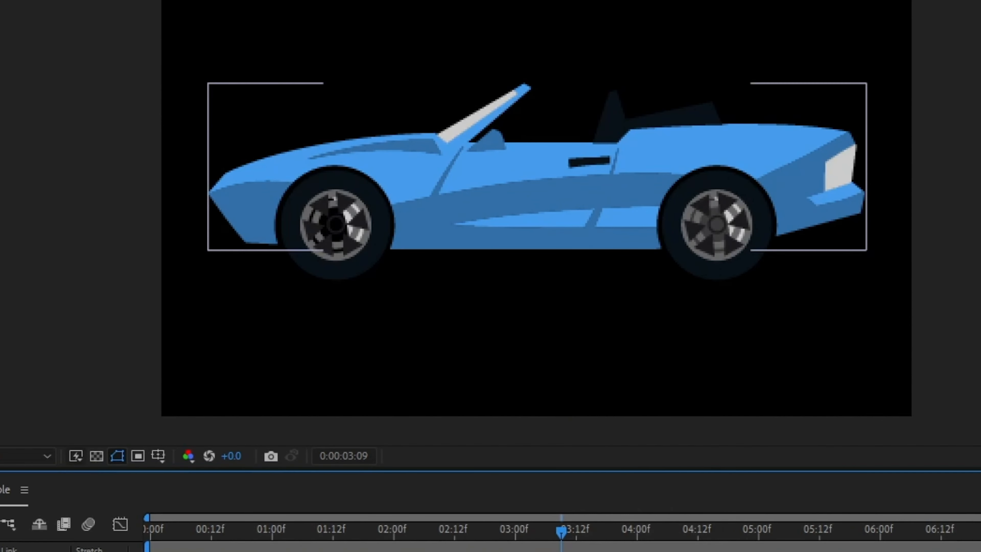
- Rename the convertible composition to blue-car
key(ctrl+k)
text(blue-car)
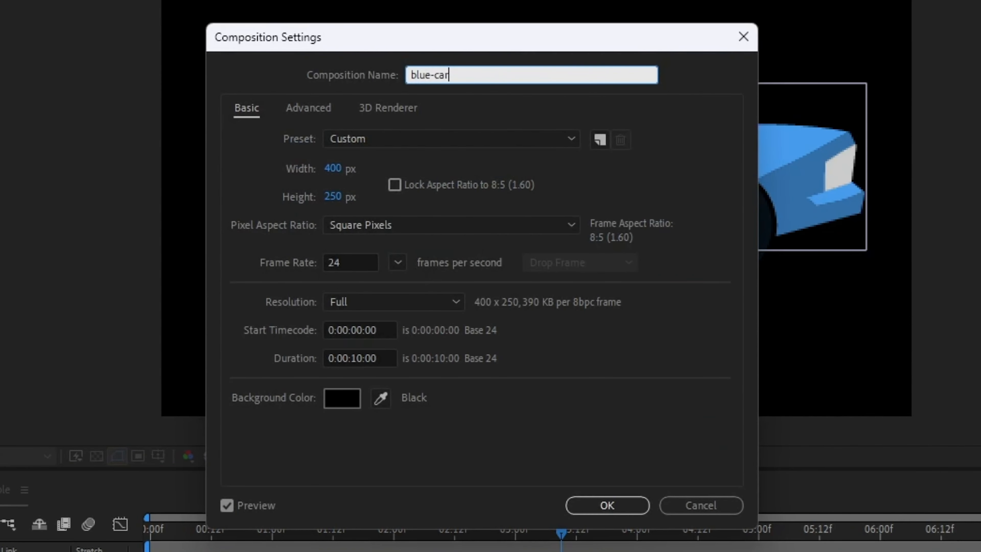
key(Return)
- Add the blue-car composition to Scene, placing it just beyond the frame's right edge
drag(68, 33, 148, 504)
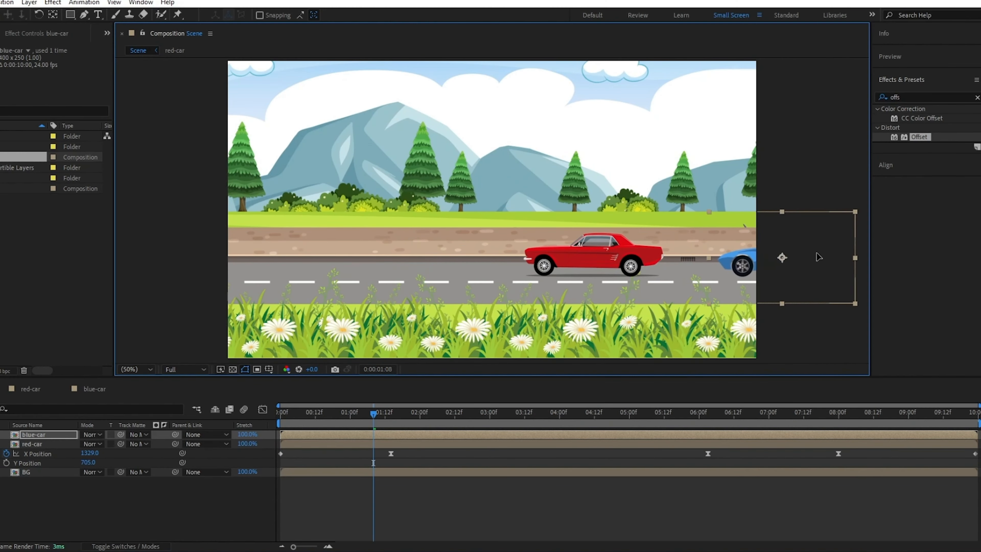
drag(818, 257, 822, 257)
drag(374, 414, 279, 413)
- Separate blue-car's Position dimensions and set an X Position keyframe at the start
key(p)
right_click(38, 444)
click(66, 288)
click(6, 444)
- Keyframe blue-car's X Position so it drives from the right side across to the left edge
drag(970, 419, 977, 418)
drag(975, 413, 422, 414)
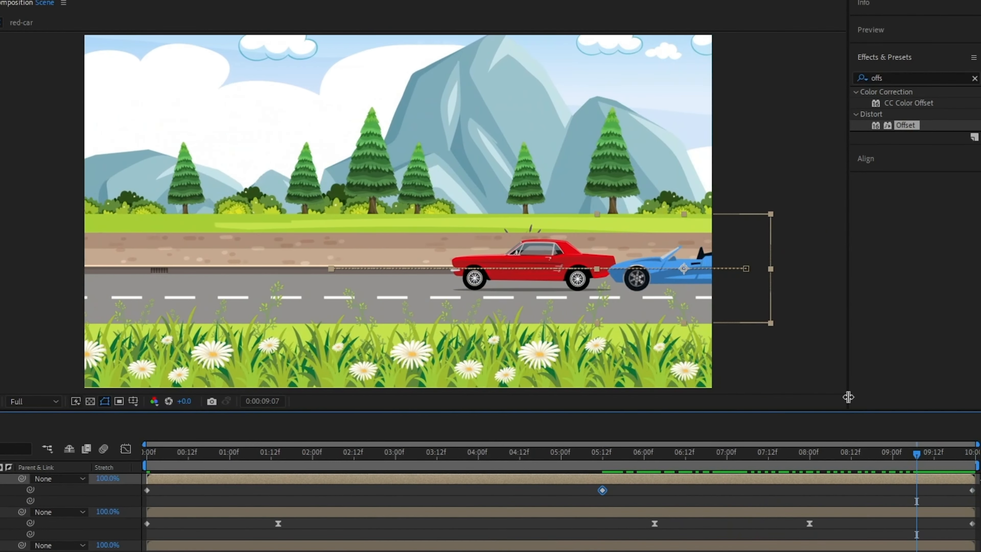
drag(633, 273, 764, 272)
drag(917, 454, 913, 460)
drag(811, 270, 0, 269)
- Reshape the blue-car X Position curve in the Graph Editor and preview the overtaking motion
drag(572, 490, 931, 507)
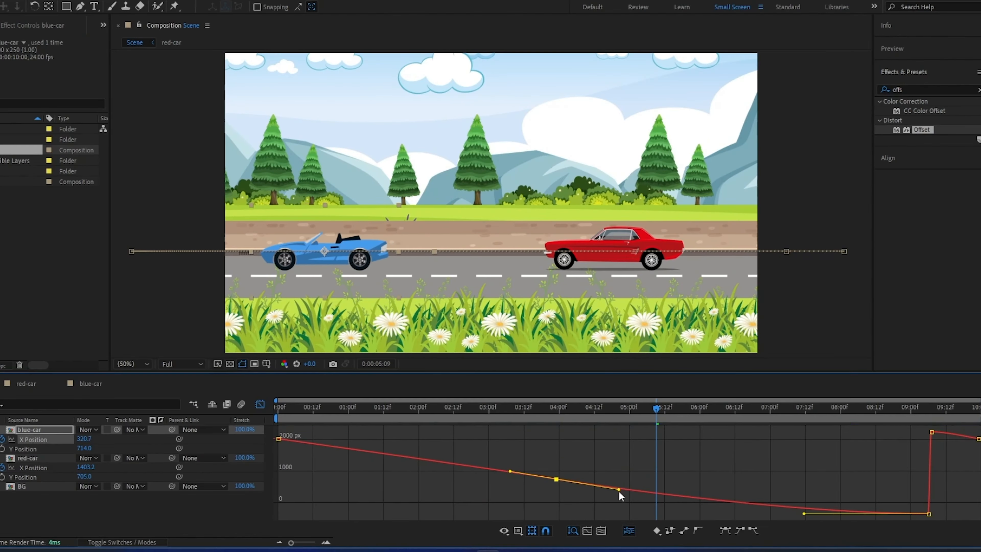
drag(619, 490, 627, 491)
key(space)
key(space)
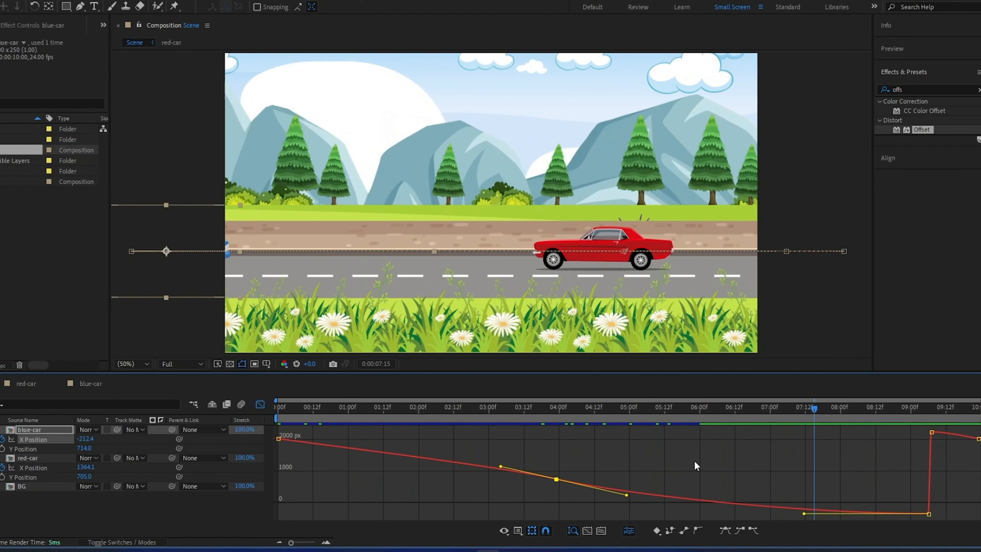
drag(804, 514, 896, 502)
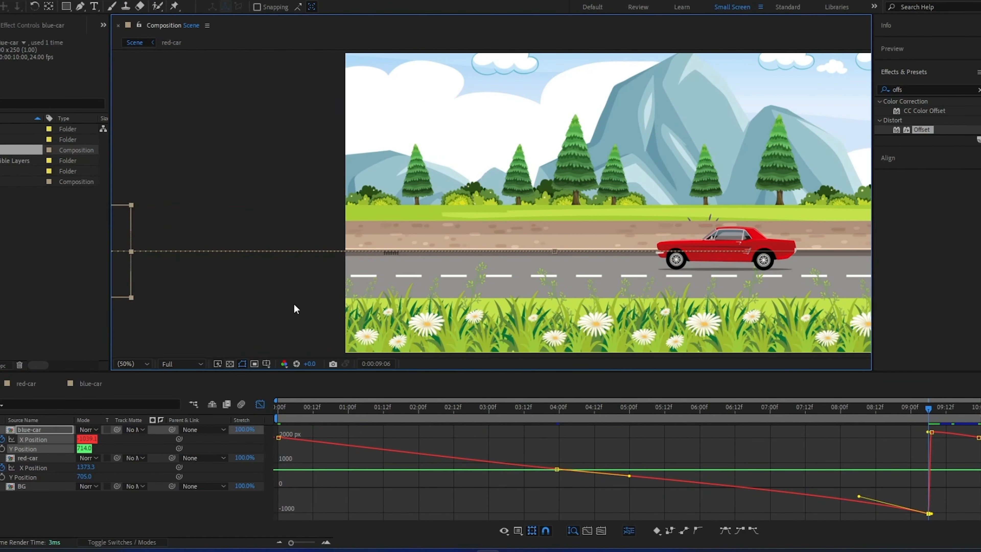
drag(629, 489, 628, 499)
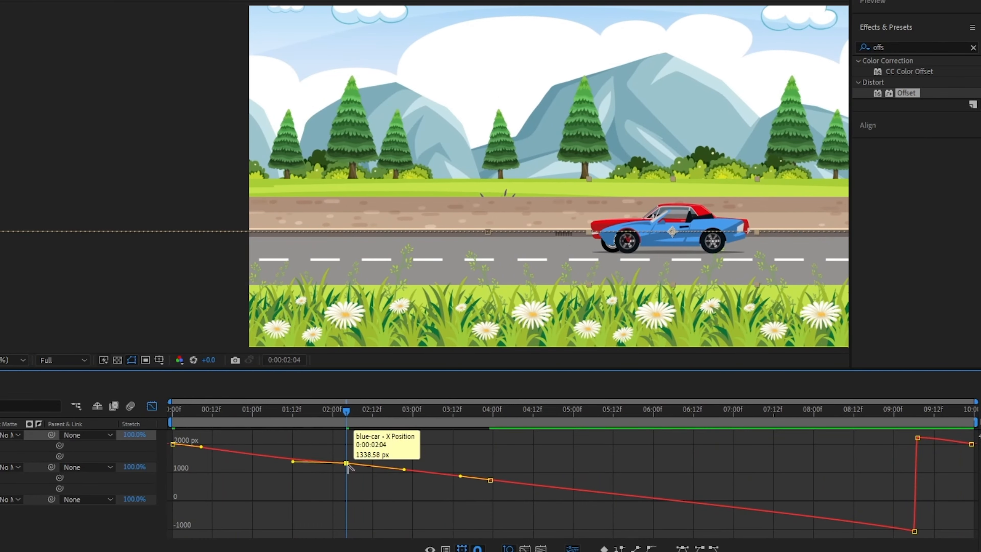
- Adjust the Bezier handles on blue-car's X Position curve in the Graph Editor to smooth its easing
drag(431, 453, 476, 456)
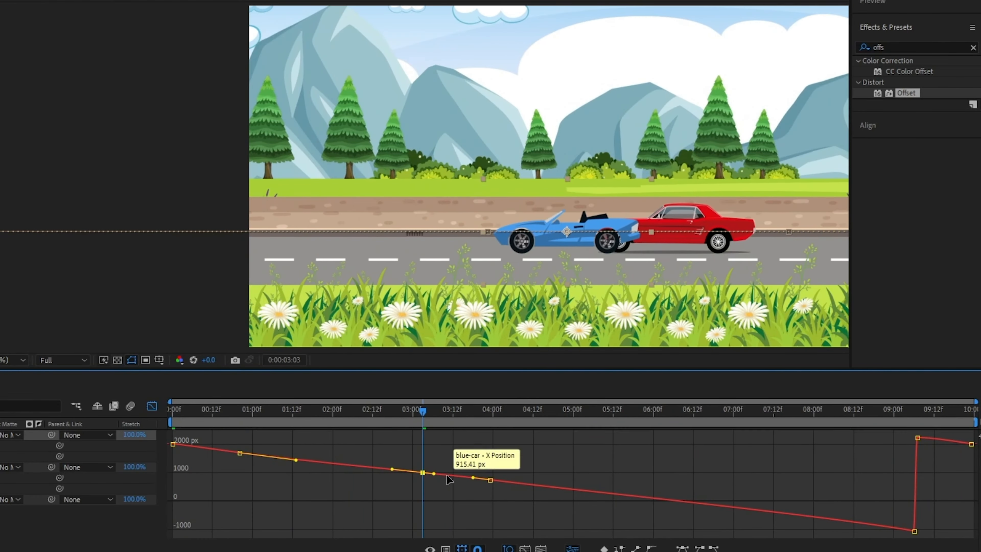
drag(296, 459, 229, 453)
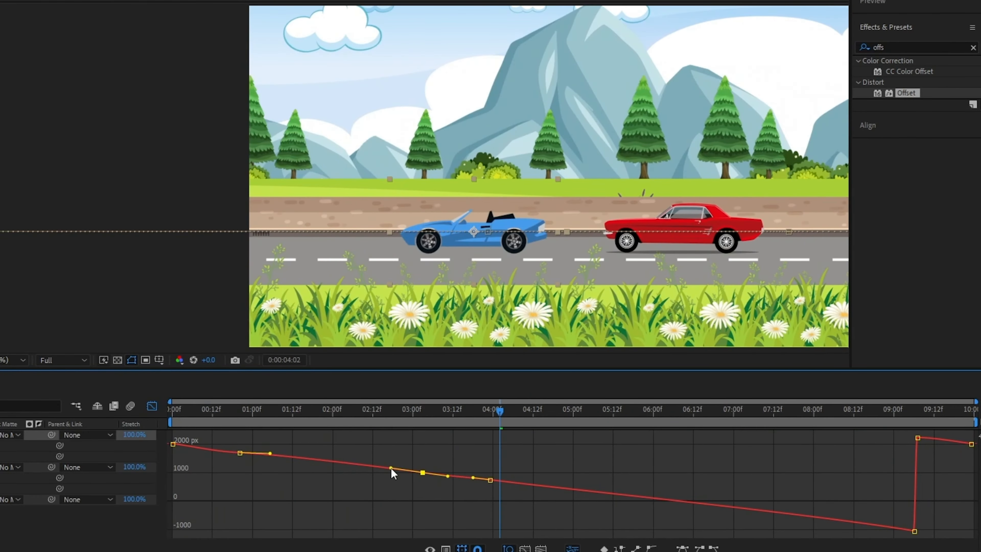
double_click(457, 483)
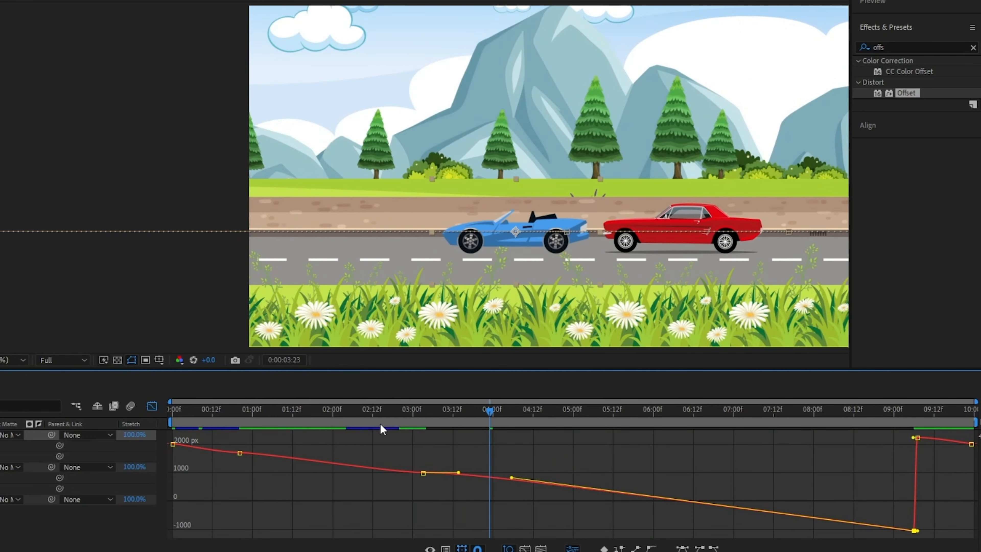
drag(458, 472, 459, 474)
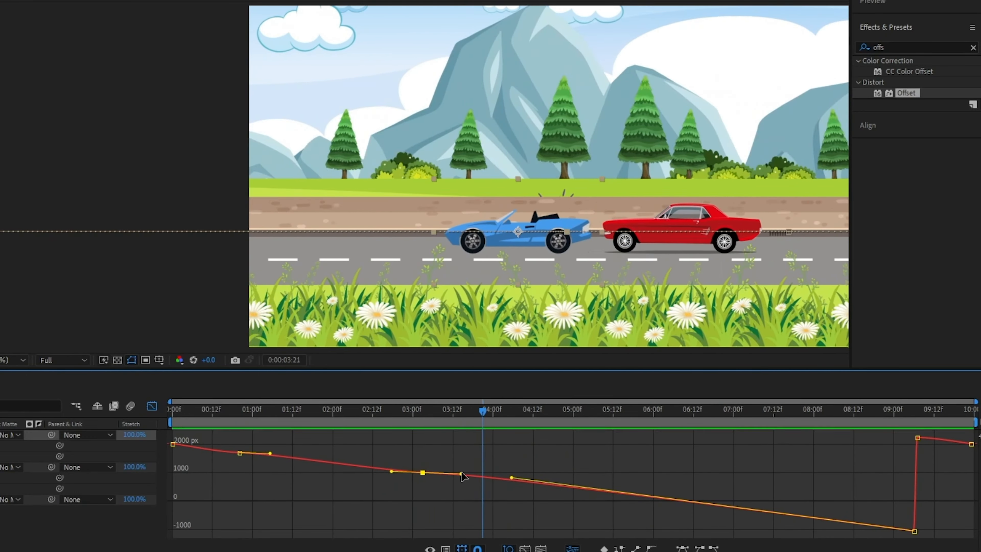
click(423, 413)
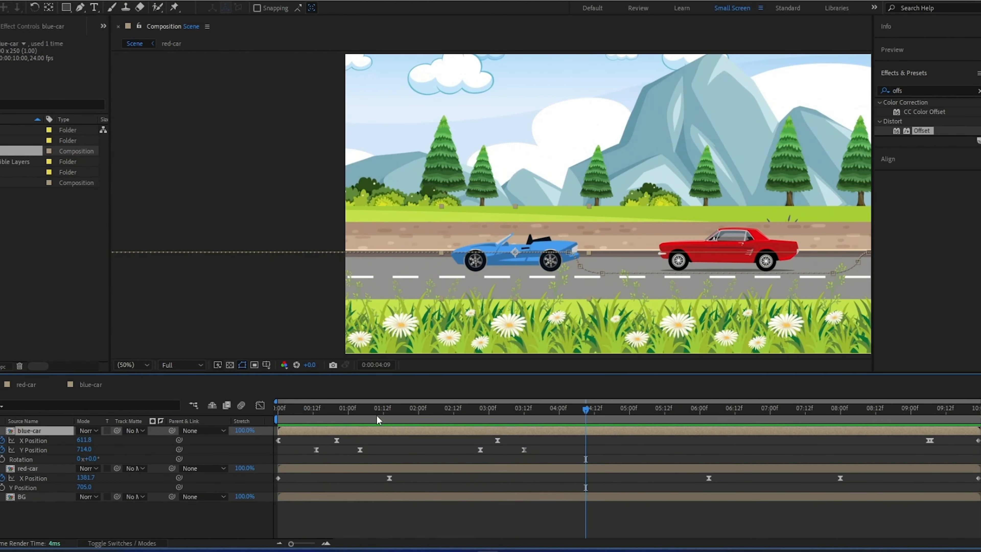
- Preview the scene and shift a blue-car Y Position bounce keyframe earlier in the timeline
click(475, 411)
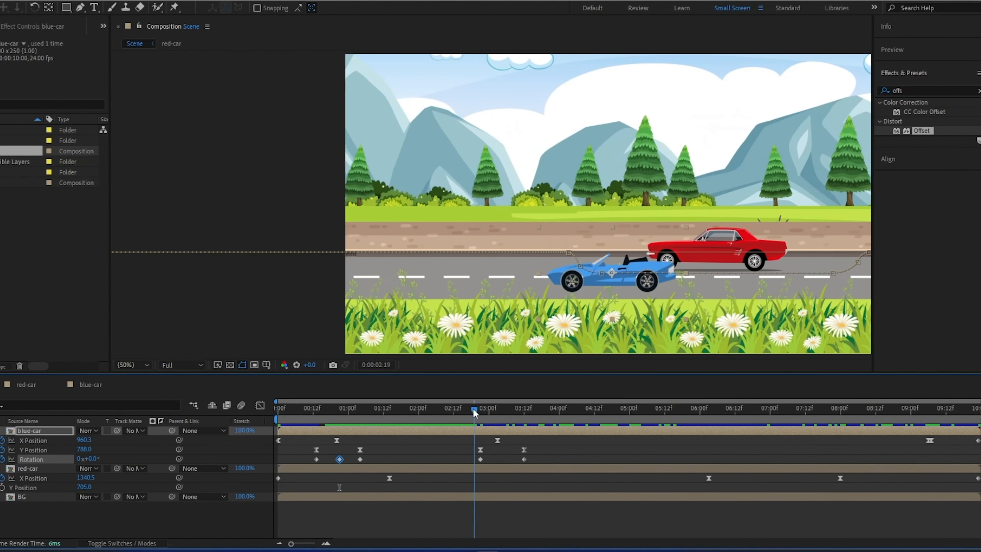
key(space)
drag(303, 455, 559, 466)
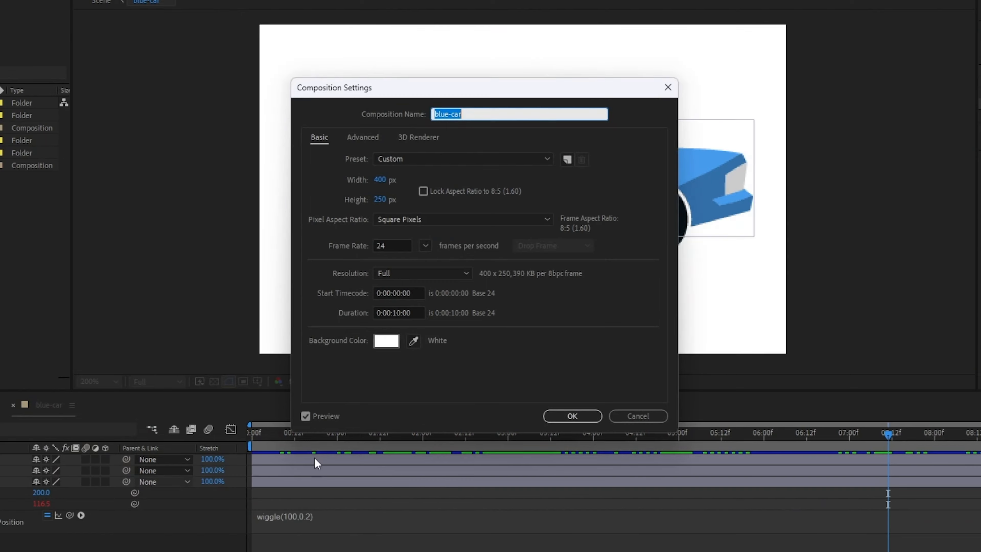
key(Return)
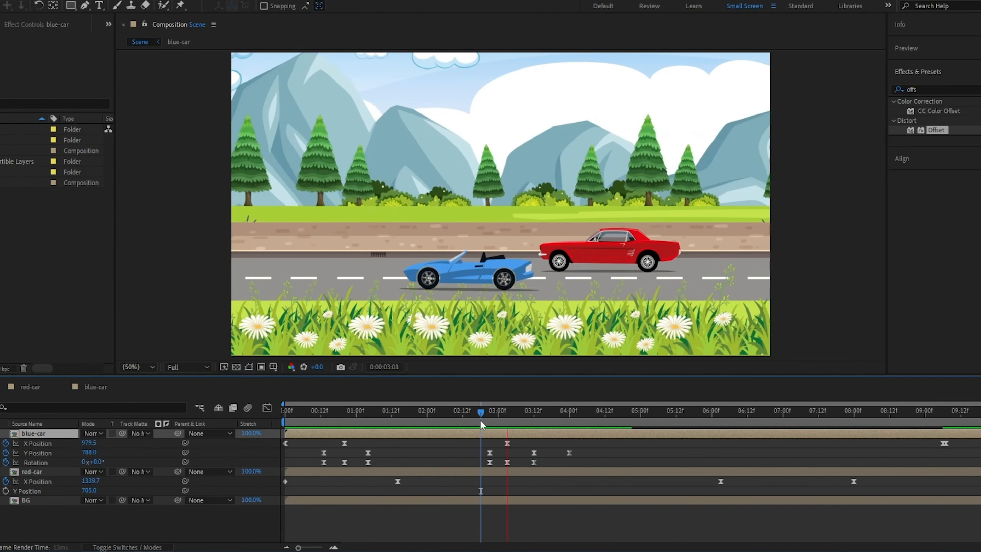
drag(480, 422, 368, 464)
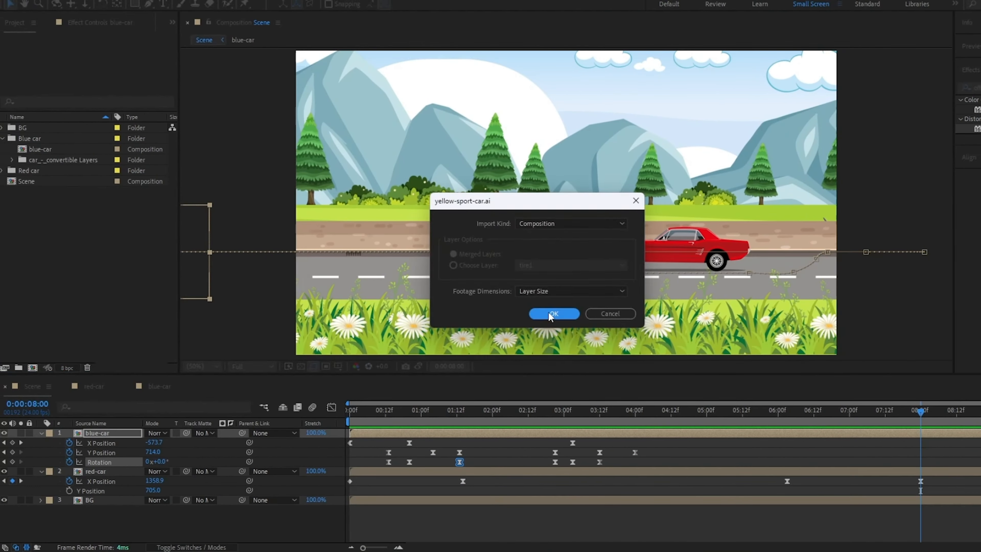
- Import yellow-sport-car.ai as a composition and add it to the Scene timeline, placing it on the road
click(550, 314)
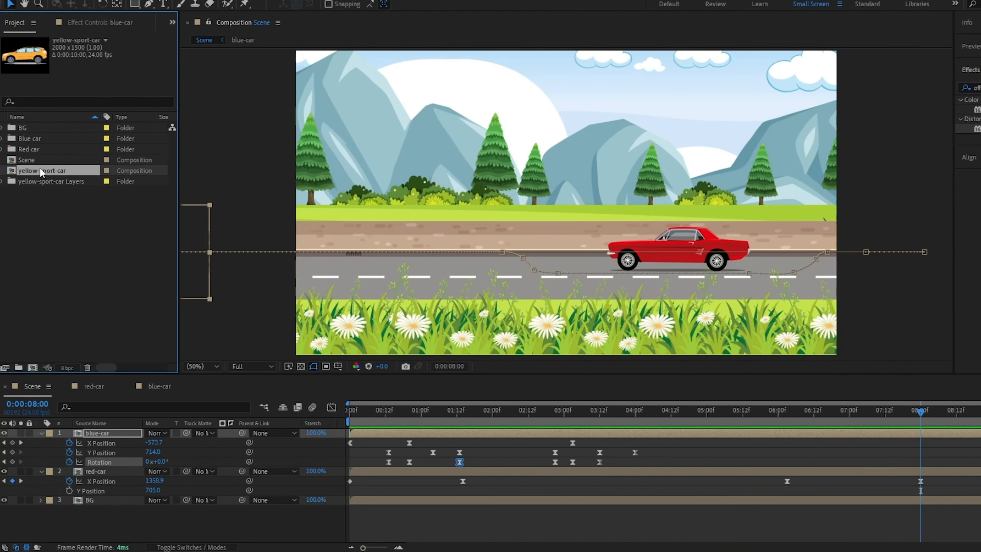
drag(42, 171, 53, 426)
drag(574, 205, 685, 246)
- Reposition the yellow-sport-car layer on the road behind the red car
right_click(583, 245)
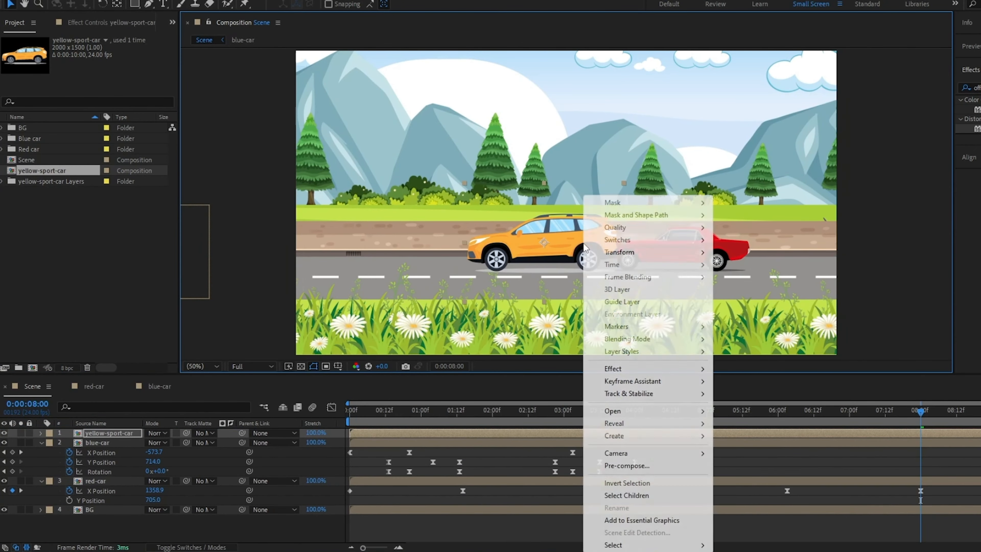
click(560, 390)
right_click(536, 247)
mouse_move(585, 252)
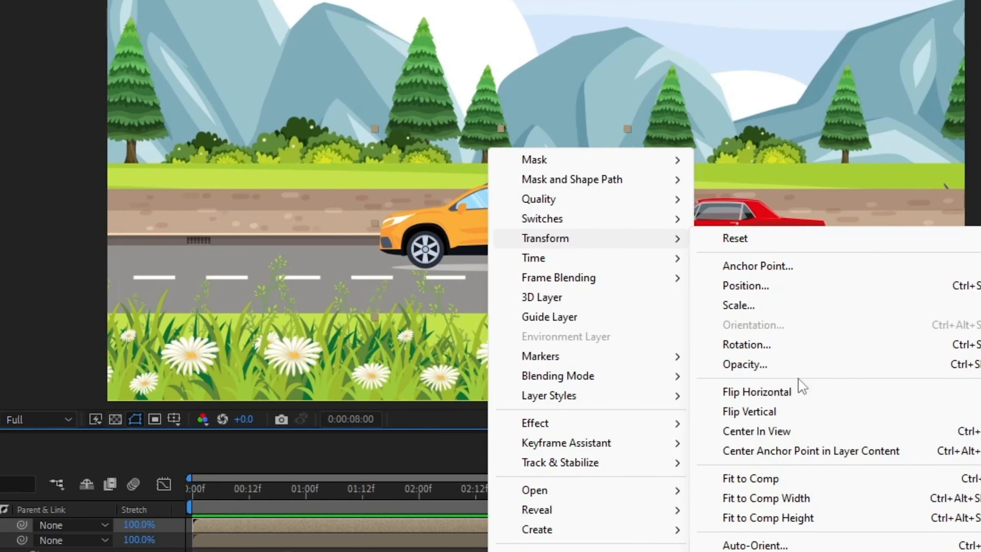
click(772, 392)
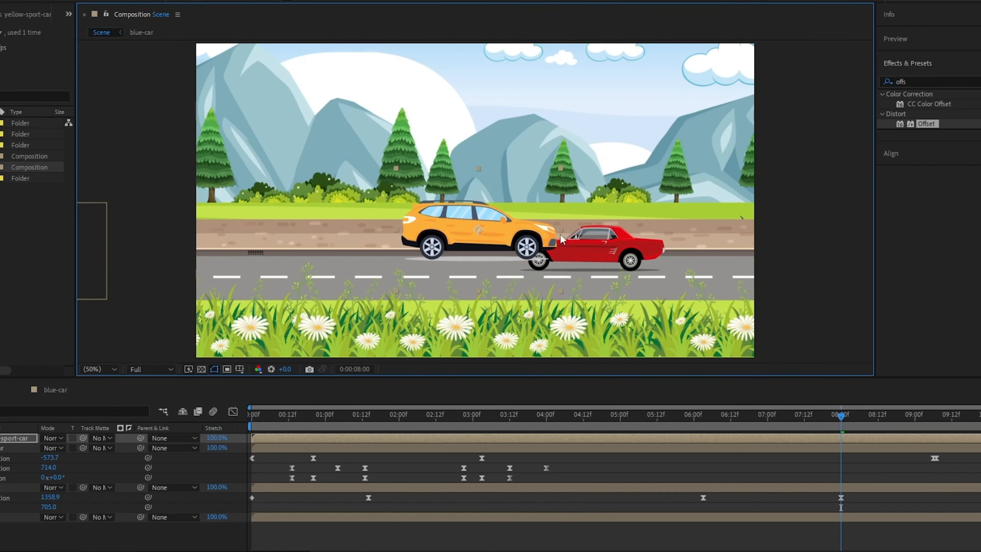
drag(560, 239, 527, 267)
- Separate yellow-sport-car's Position dimensions and set an X Position keyframe
key(p)
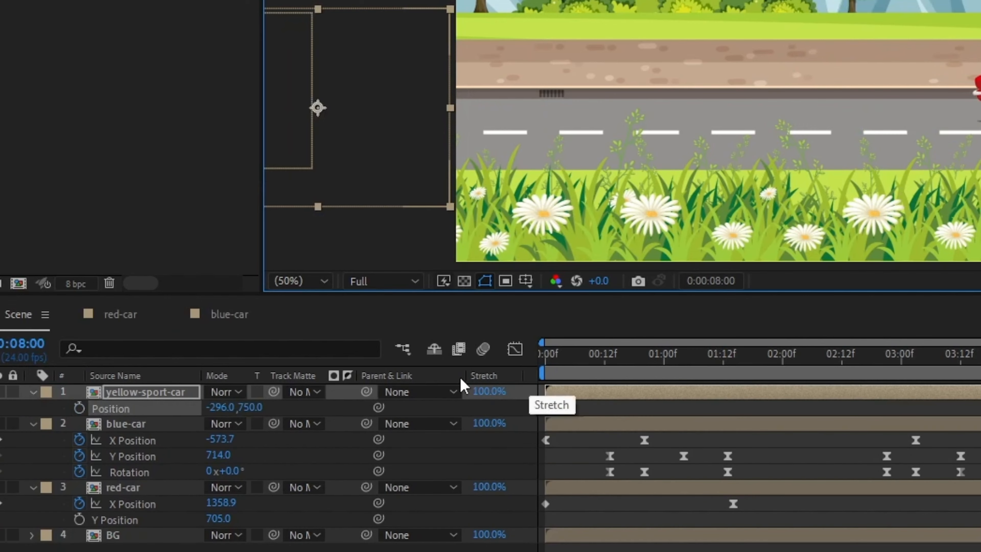
right_click(5, 446)
click(231, 173)
click(288, 422)
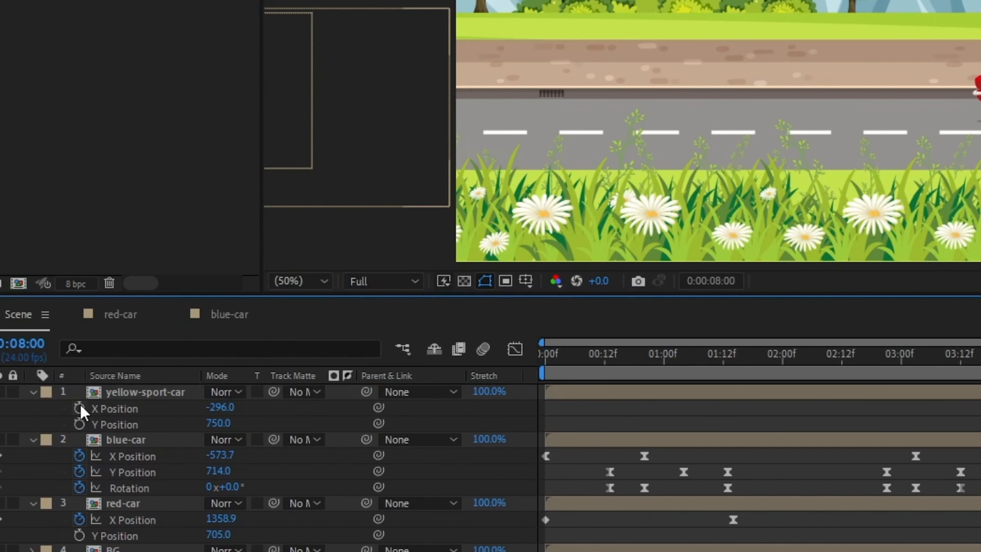
click(80, 408)
- Keyframe yellow-sport-car's X Position so it drives from off the left edge across to the right, and preview
drag(828, 468, 172, 467)
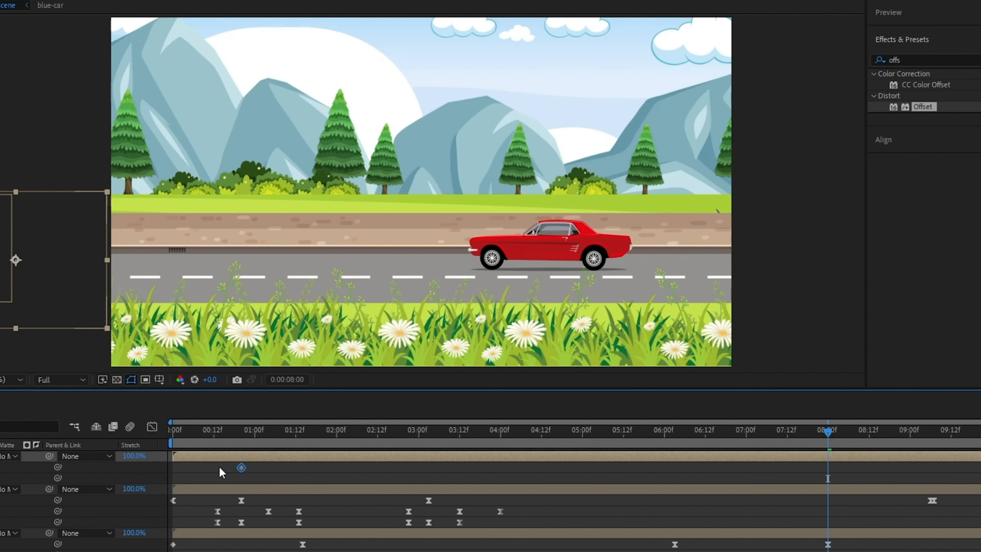
drag(285, 432, 736, 433)
drag(173, 468, 736, 467)
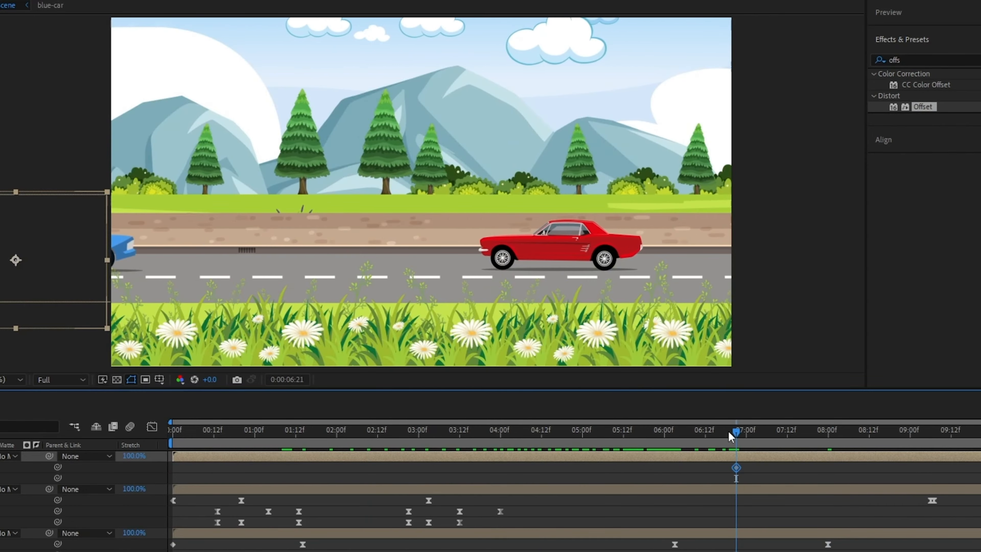
drag(736, 433, 753, 433)
drag(66, 288, 883, 286)
click(691, 432)
key(space)
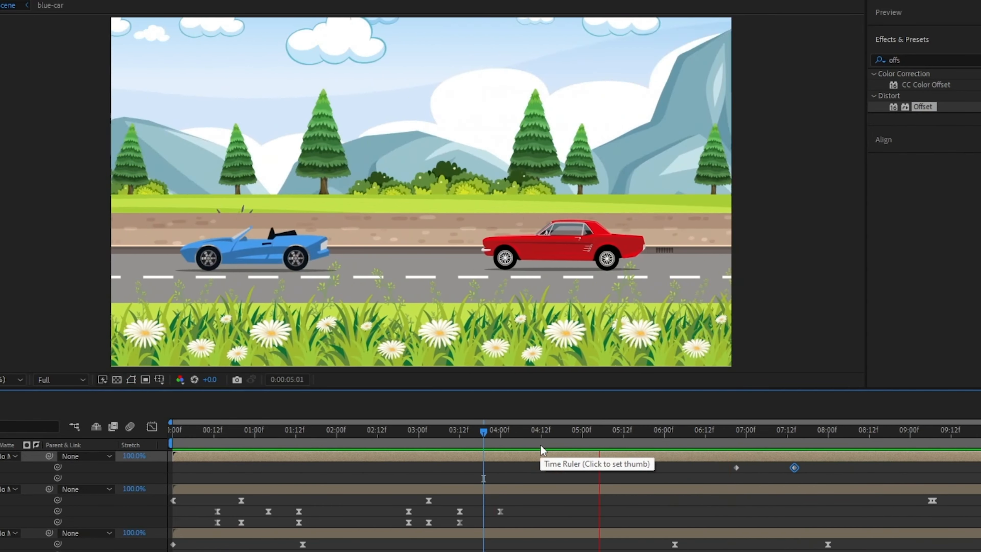
- Copy the tire Rotation expression from red-car and paste it onto the yellow-sport-car tires' Rotation
click(125, 461)
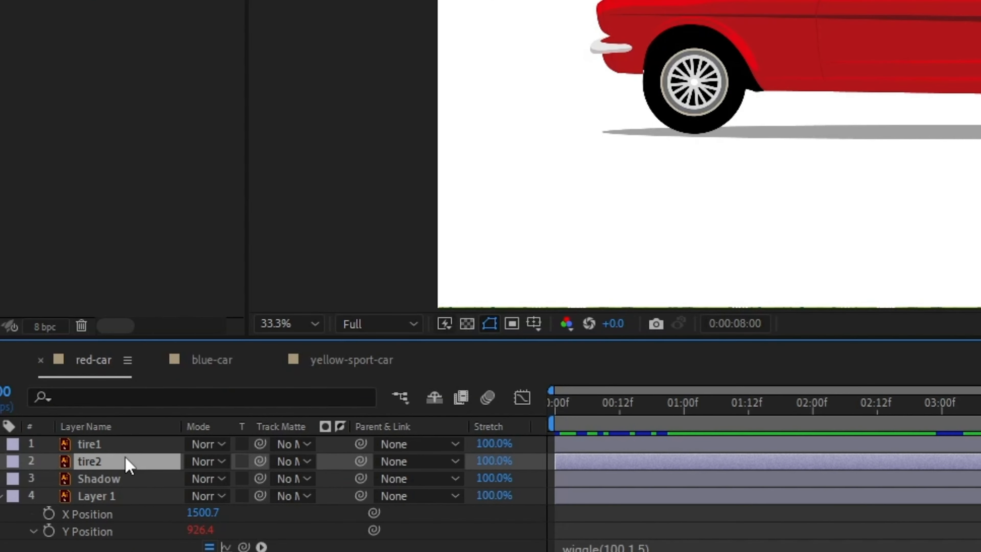
key(u)
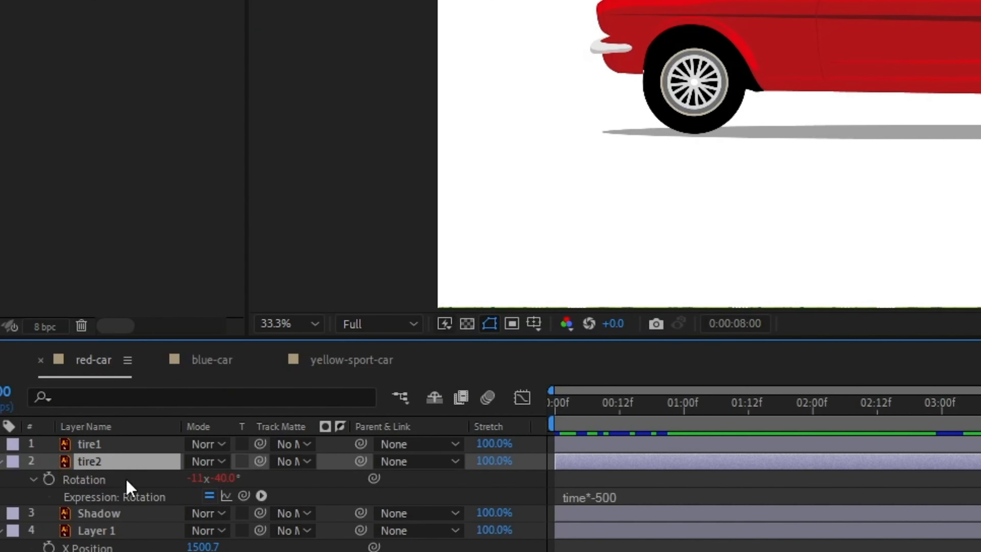
right_click(126, 489)
right_click(106, 480)
click(178, 399)
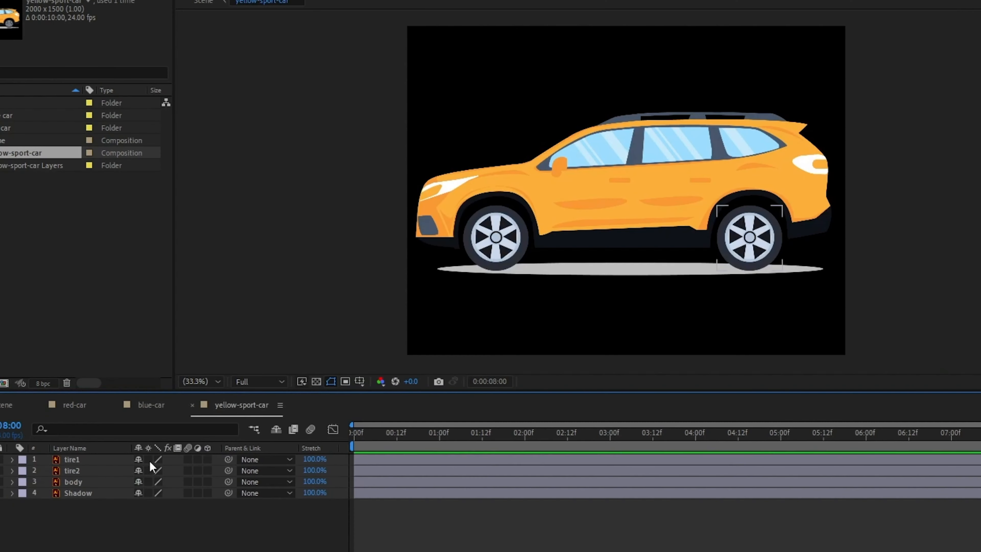
shift+click(98, 470)
key(r)
key(ctrl+v)
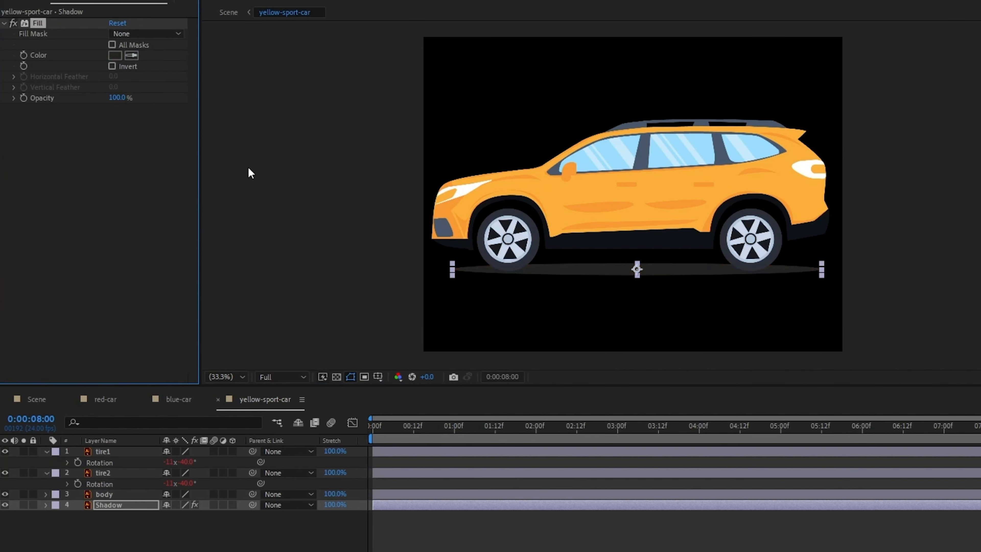
- Separate the yellow car body's Position dimensions and paste the wiggle bounce expression into its Y Position
click(116, 56)
click(444, 349)
click(109, 539)
click(116, 494)
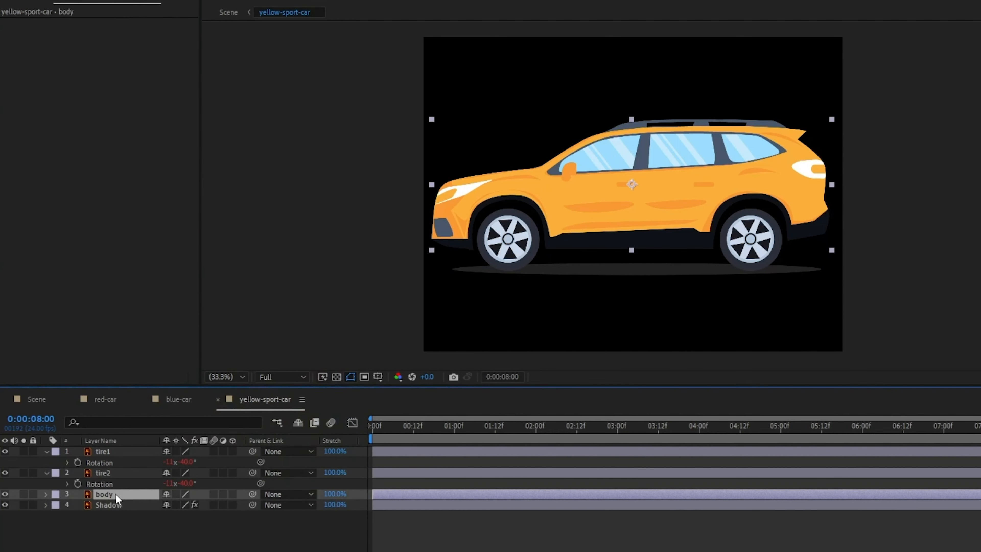
key(p)
right_click(117, 504)
click(176, 344)
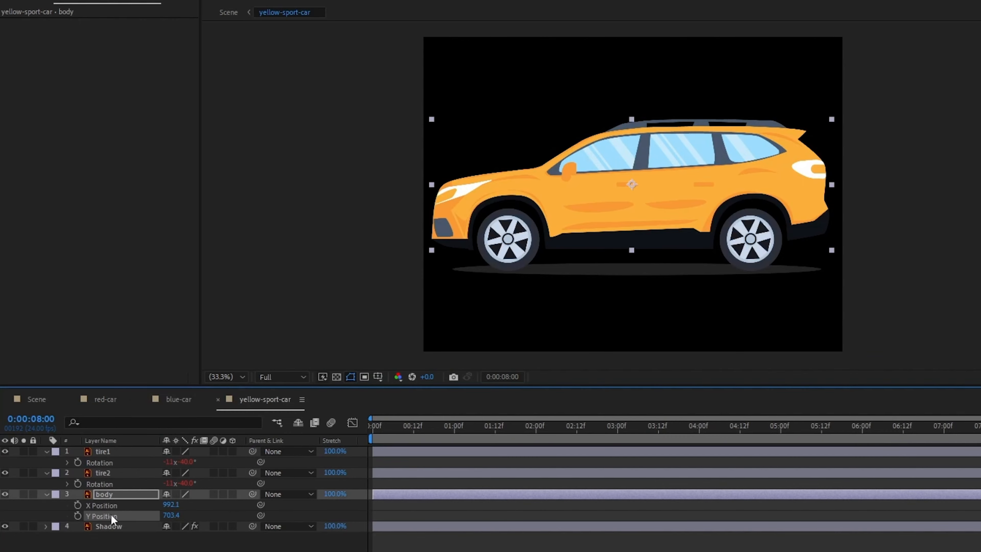
key(ctrl+v)
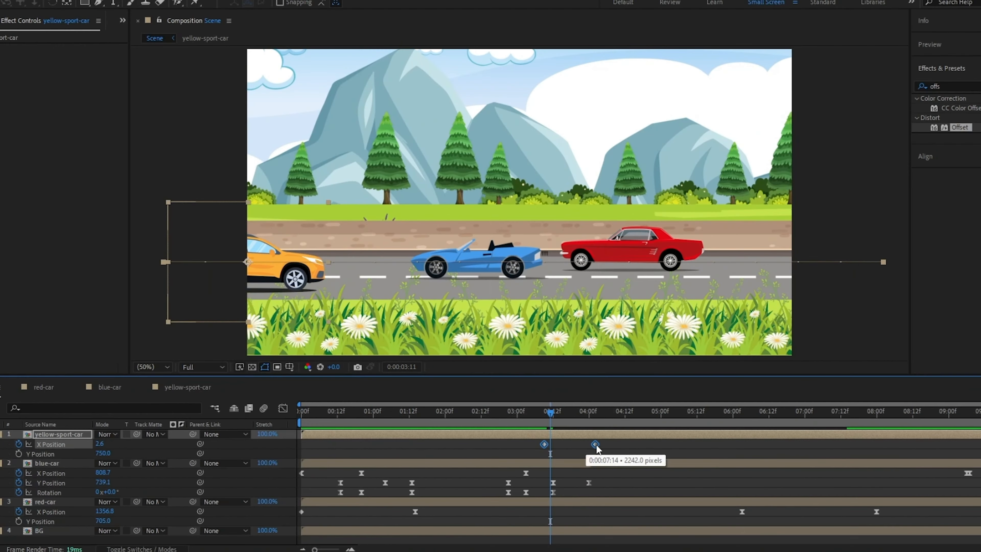
- Preview the yellow car's tire rotation and body bounce
drag(550, 412, 562, 432)
key(space)
drag(595, 444, 630, 444)
key(space)
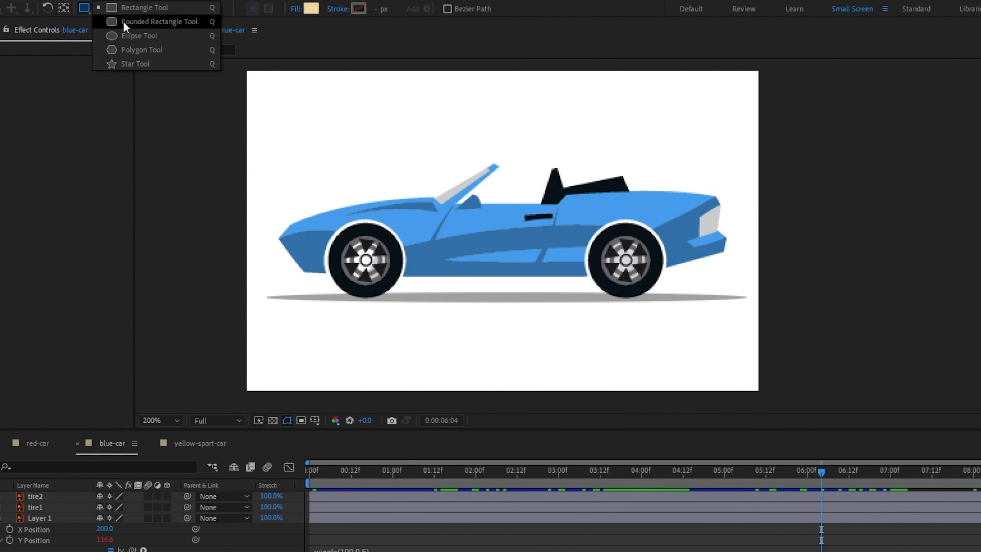
- Draw an ellipse over the blue car's side and move the shape layer beneath the car body layer
click(130, 36)
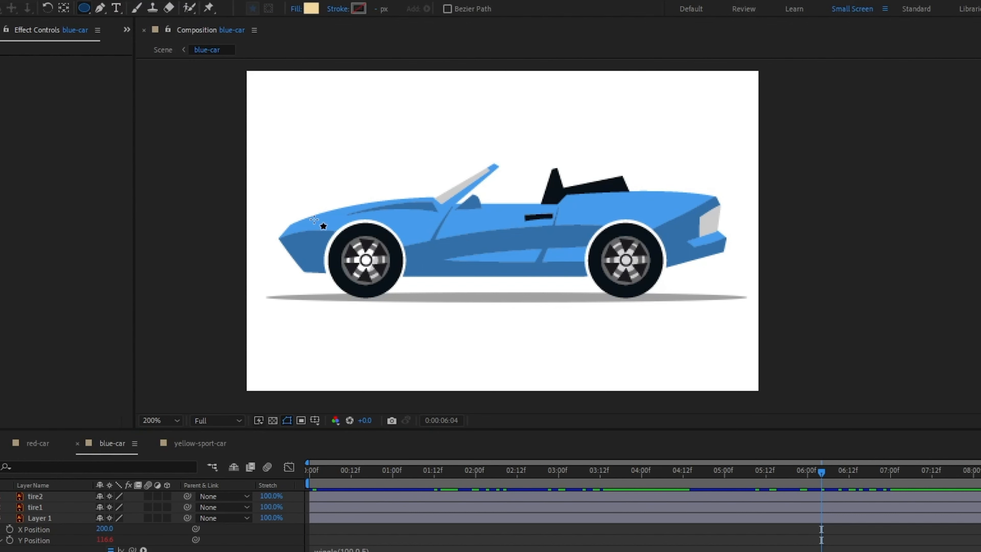
drag(436, 217, 561, 253)
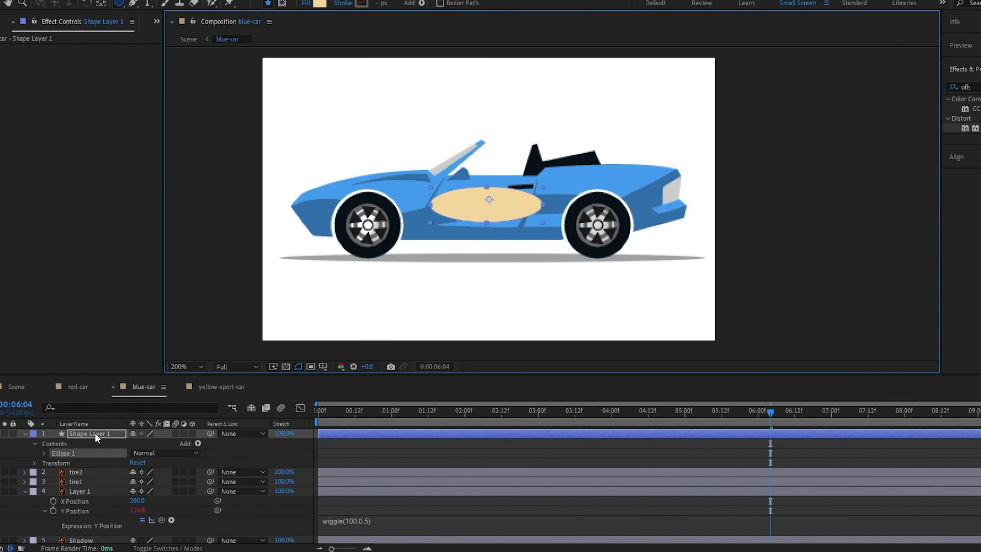
drag(58, 496, 92, 501)
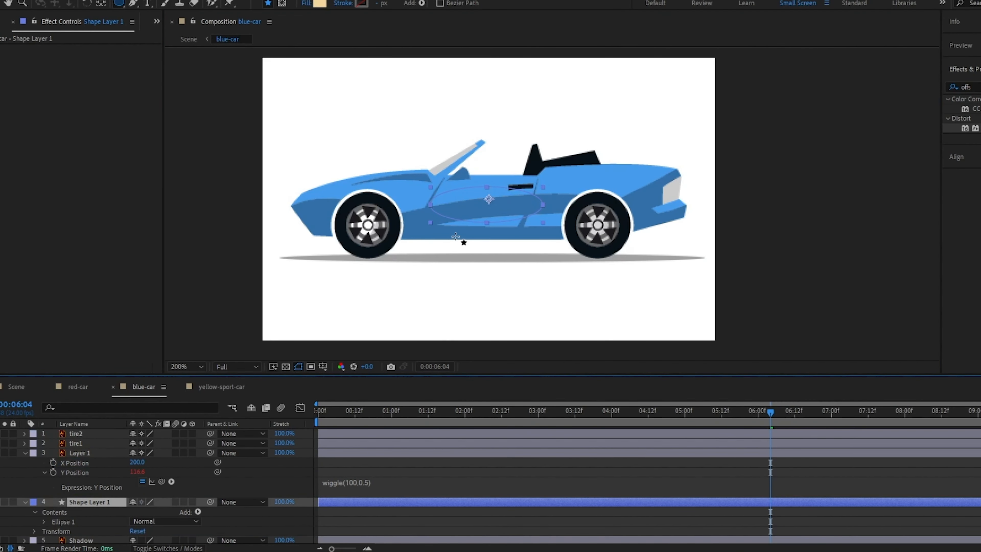
- Convert the ellipse to a Bezier path and reshape its points around the blue car's wheels
right_click(102, 494)
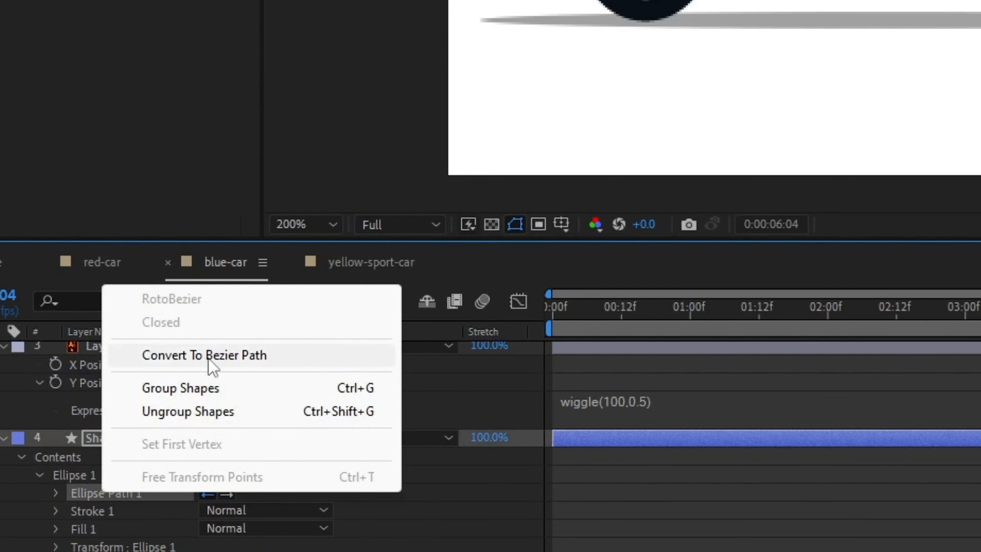
click(209, 358)
drag(395, 215, 286, 230)
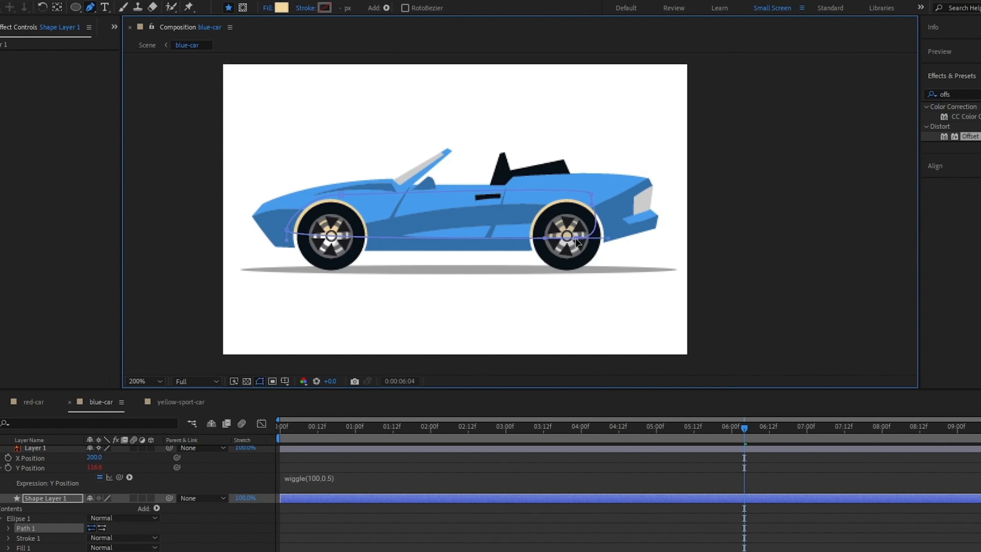
drag(341, 194, 332, 191)
- Open the shape's fill colour picker
click(282, 7)
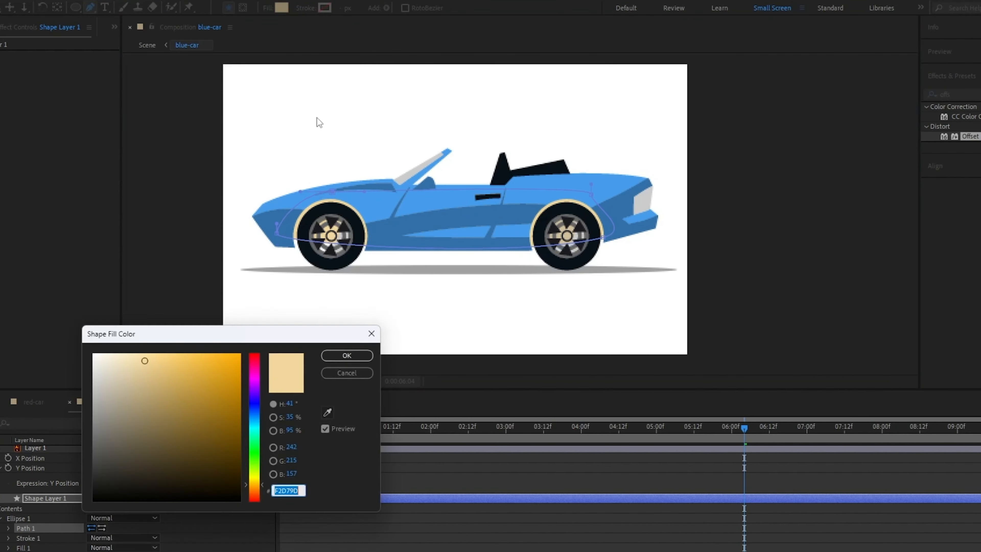